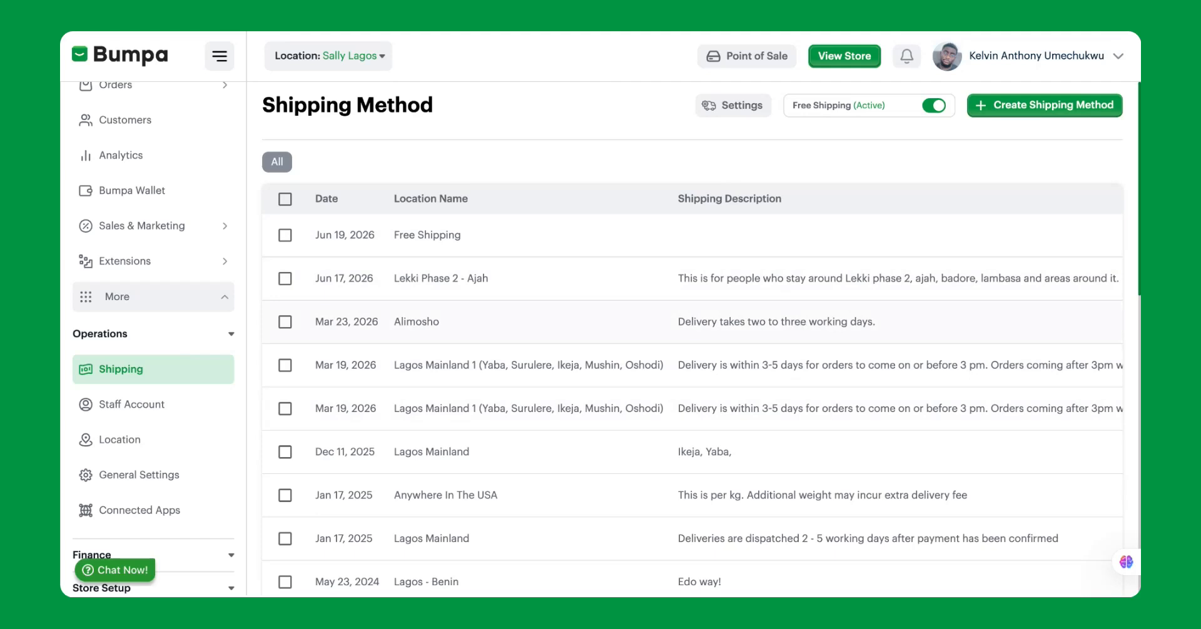
Open the shipping settings and switch Automated Shipping off and back on.
click(725, 107)
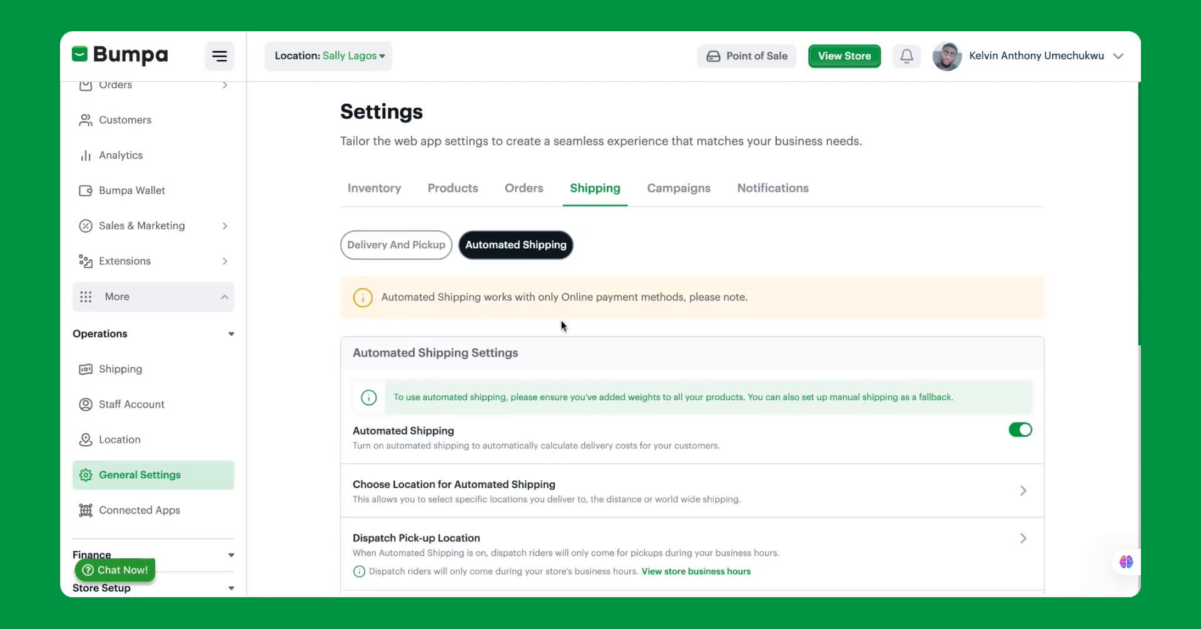
scroll(561, 321, down, 2)
click(1014, 273)
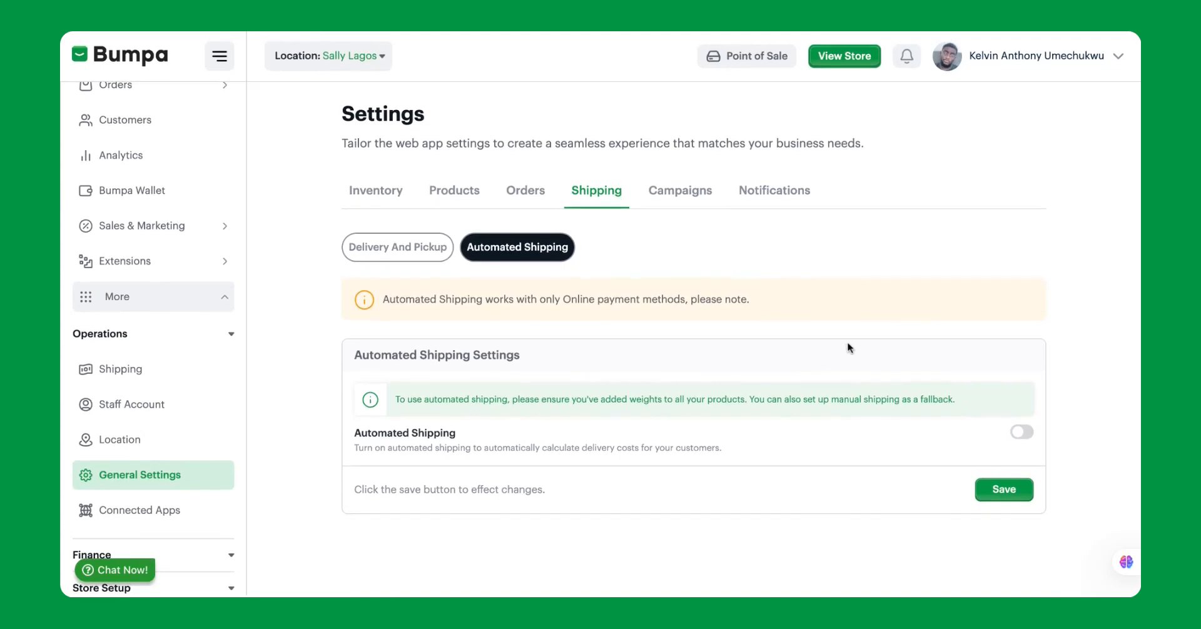
click(1019, 431)
Review the automated shipping settings and open the choice of shipping locations.
scroll(581, 204, down, 2)
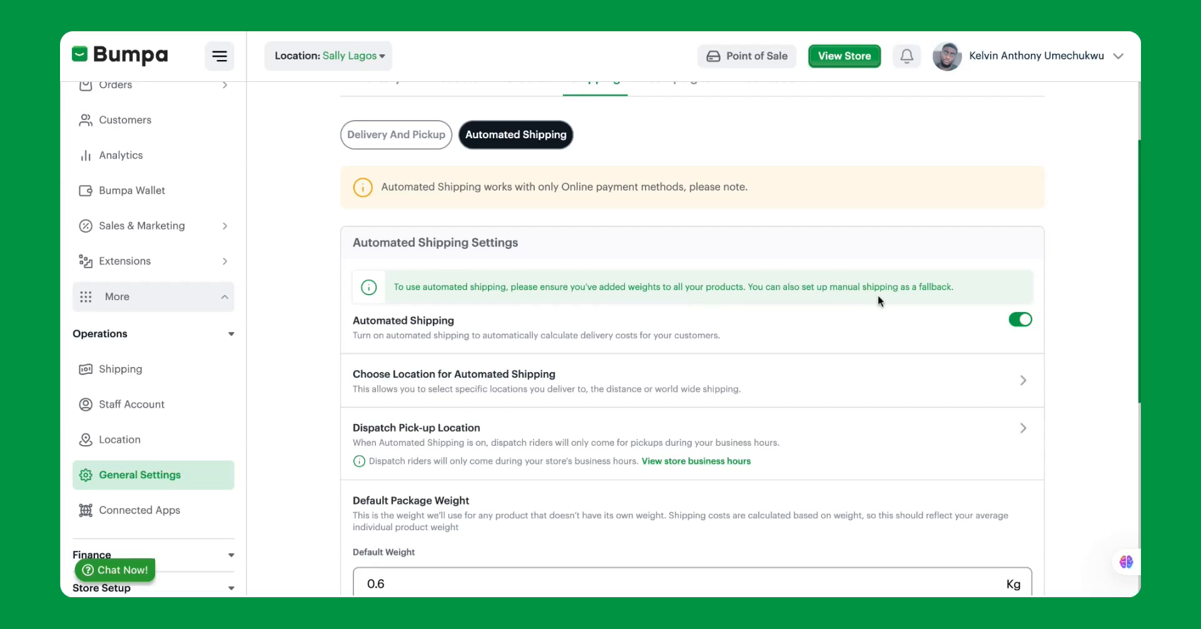
scroll(817, 383, down, 1)
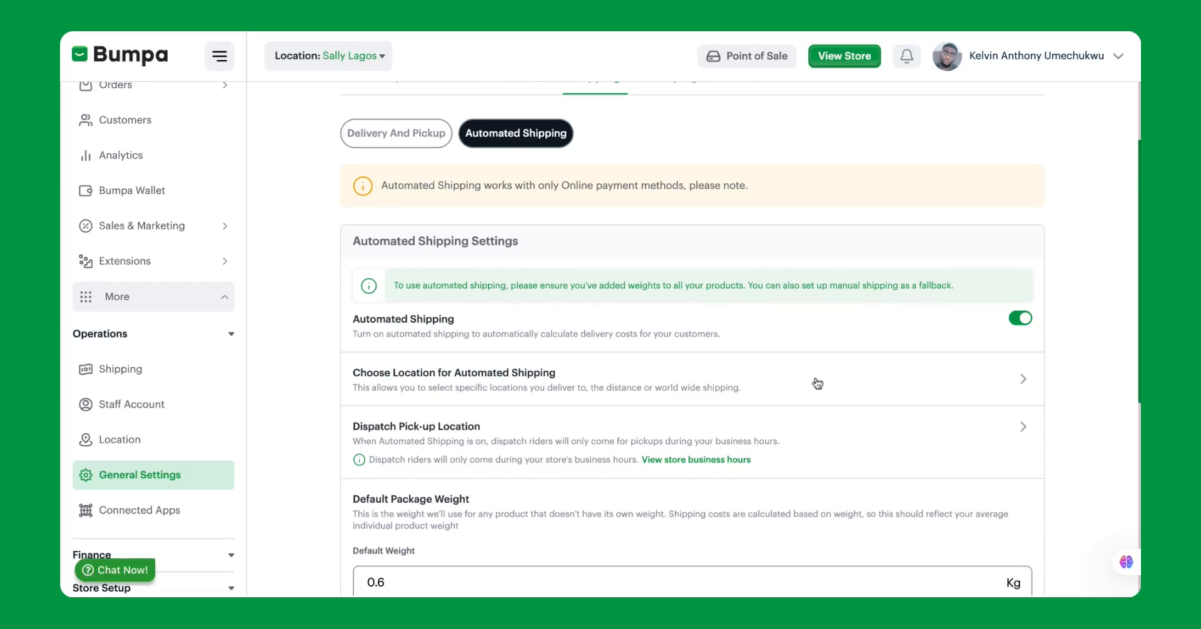
scroll(817, 383, down, 1)
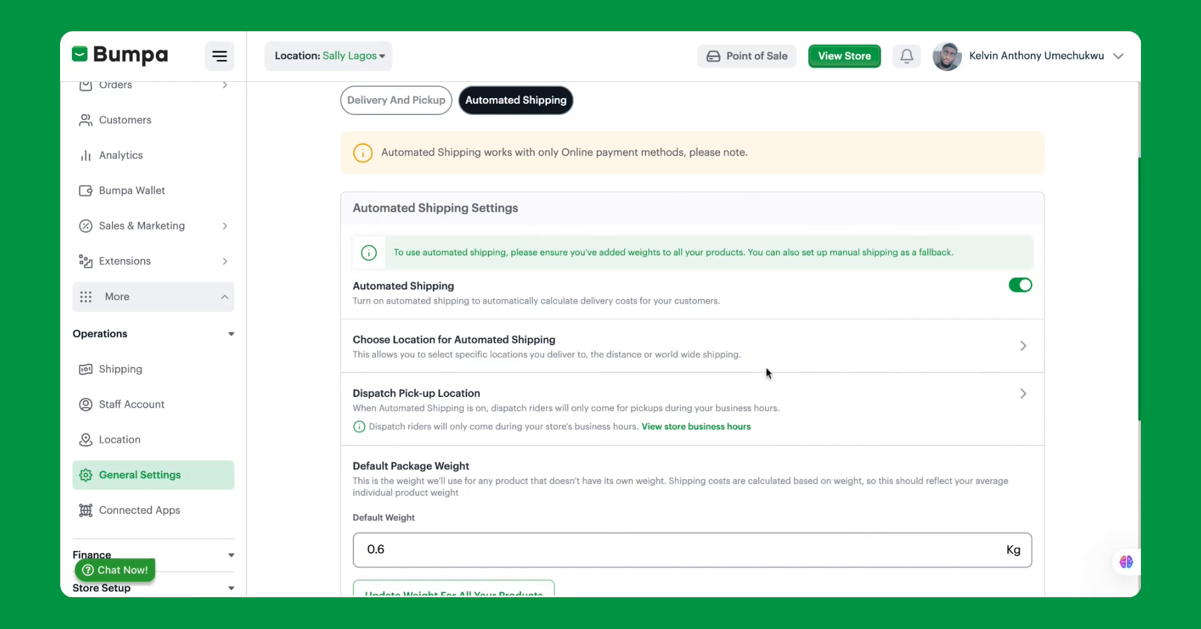
scroll(201, 297, up, 3)
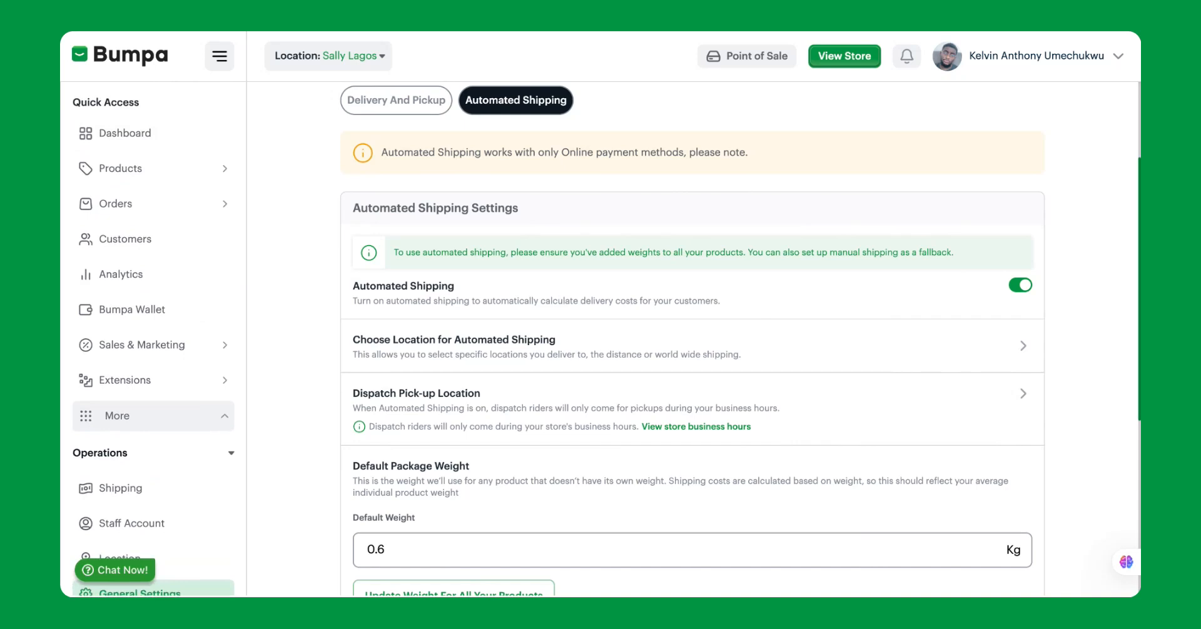
scroll(545, 375, down, 1)
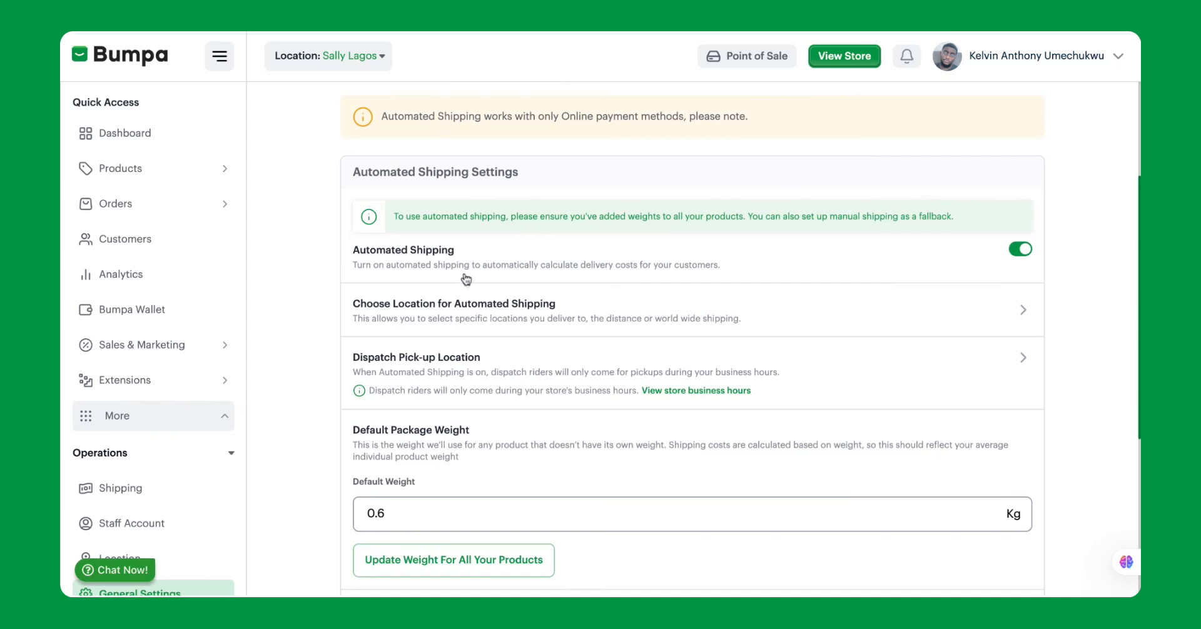
scroll(486, 392, down, 1)
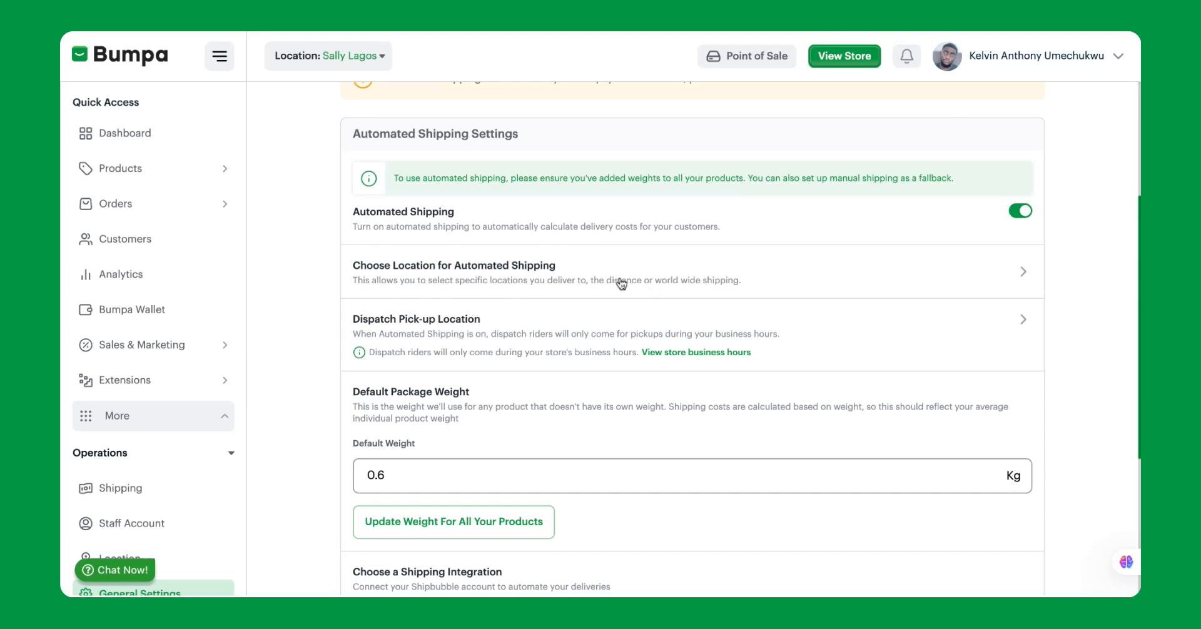
click(579, 273)
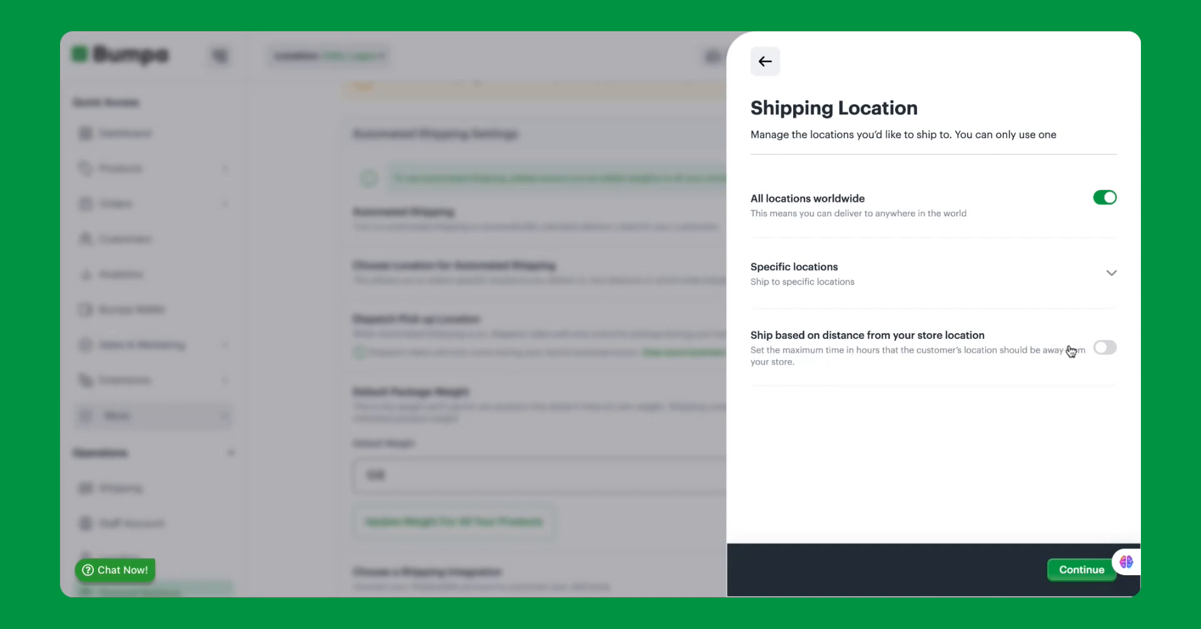
Try shipping based on distance from the store with a 4-hour maximum, and switch back to all locations worldwide.
click(1105, 350)
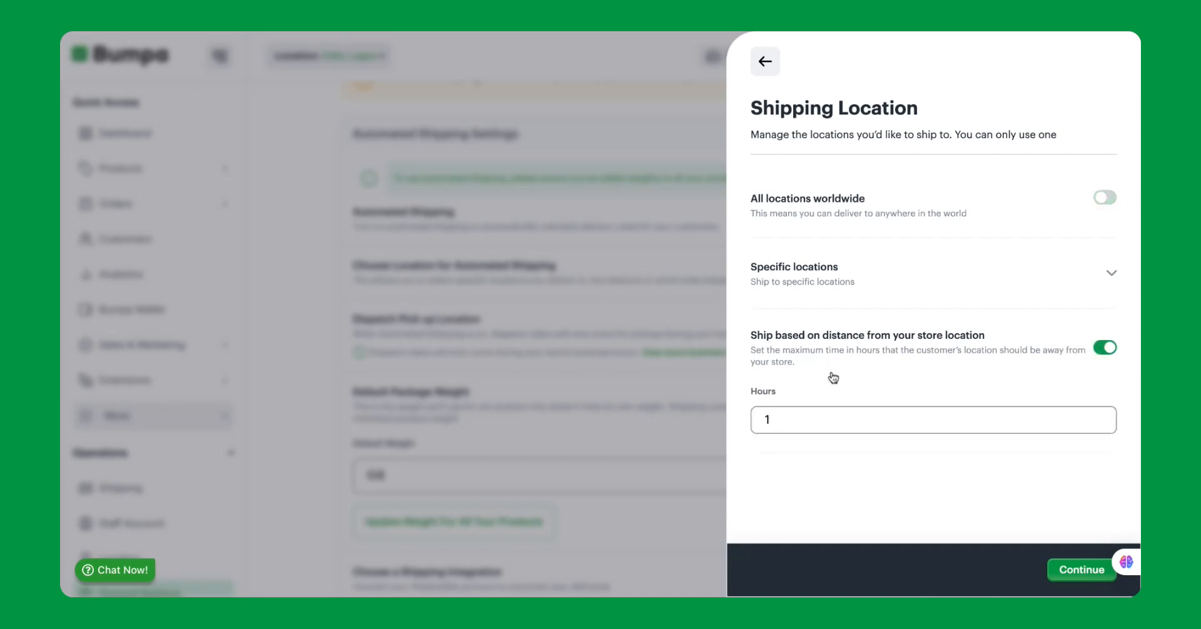
click(790, 418)
key(BackSpace)
text(4)
click(1105, 198)
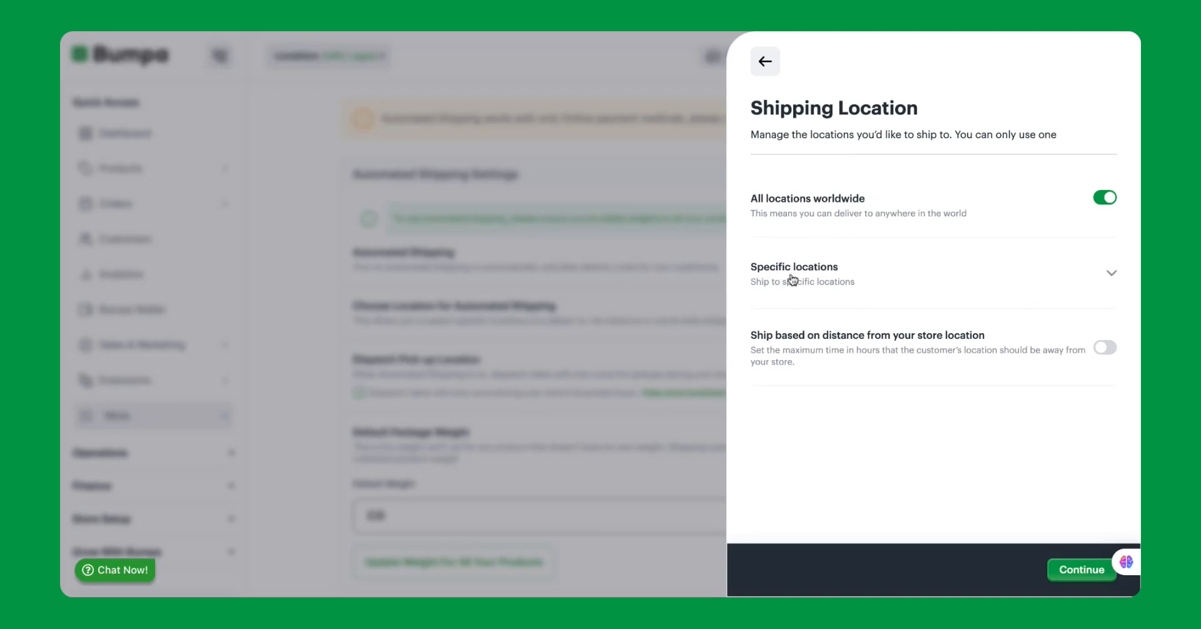
Restrict shipping to specific locations whitelisted by country or region and open the country and state selection.
click(1110, 280)
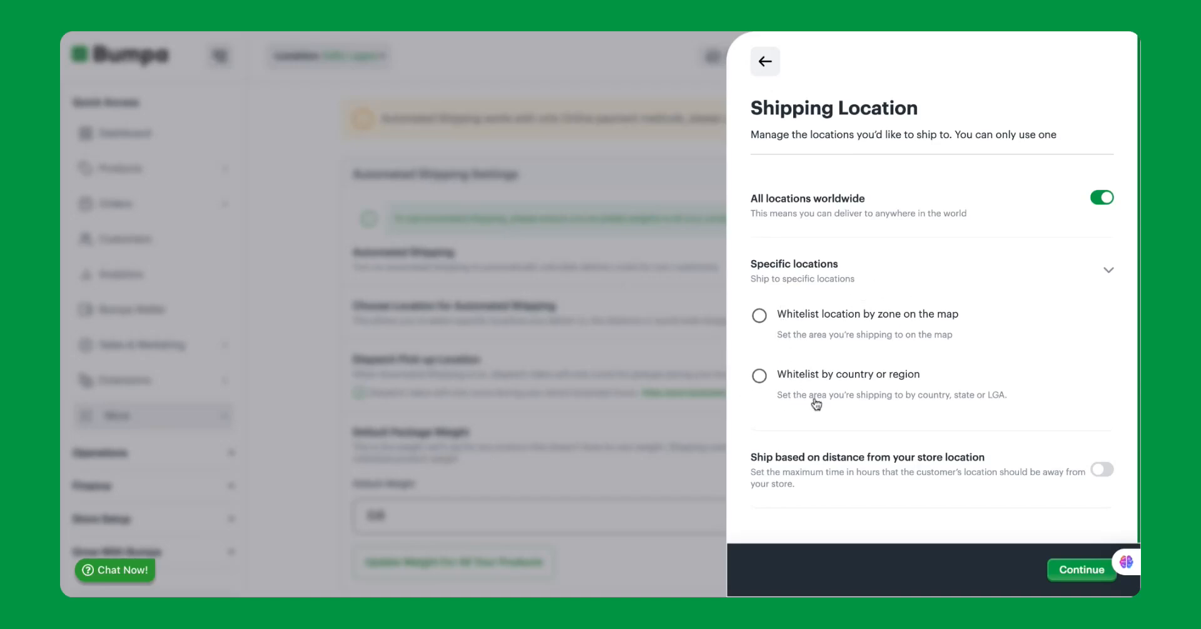
click(761, 374)
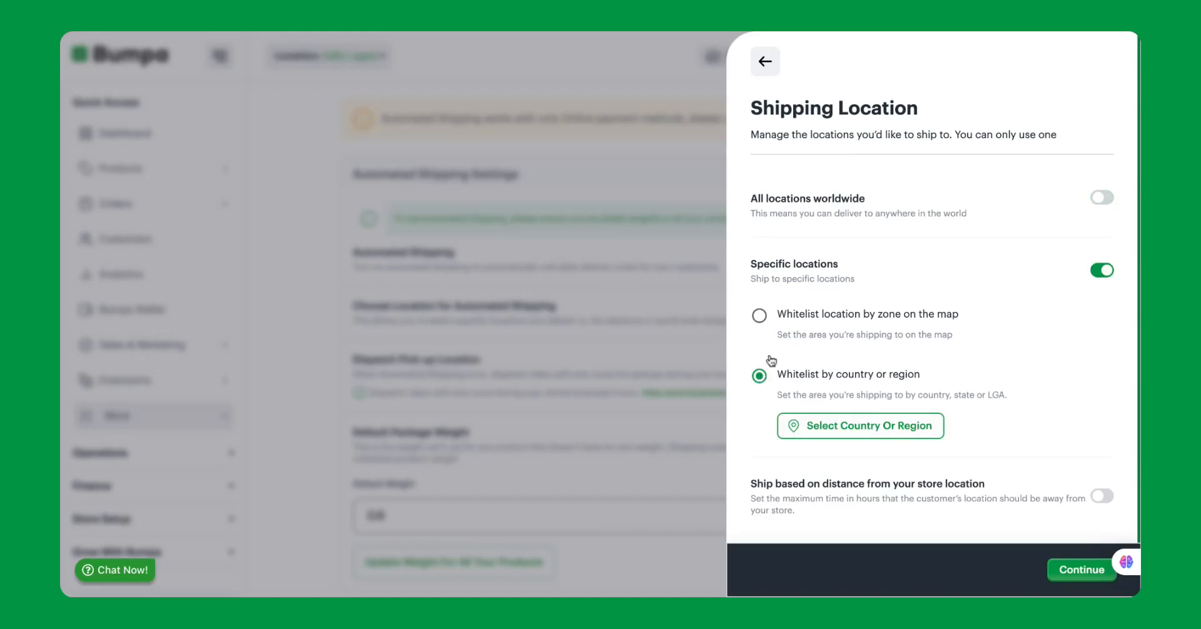
click(822, 432)
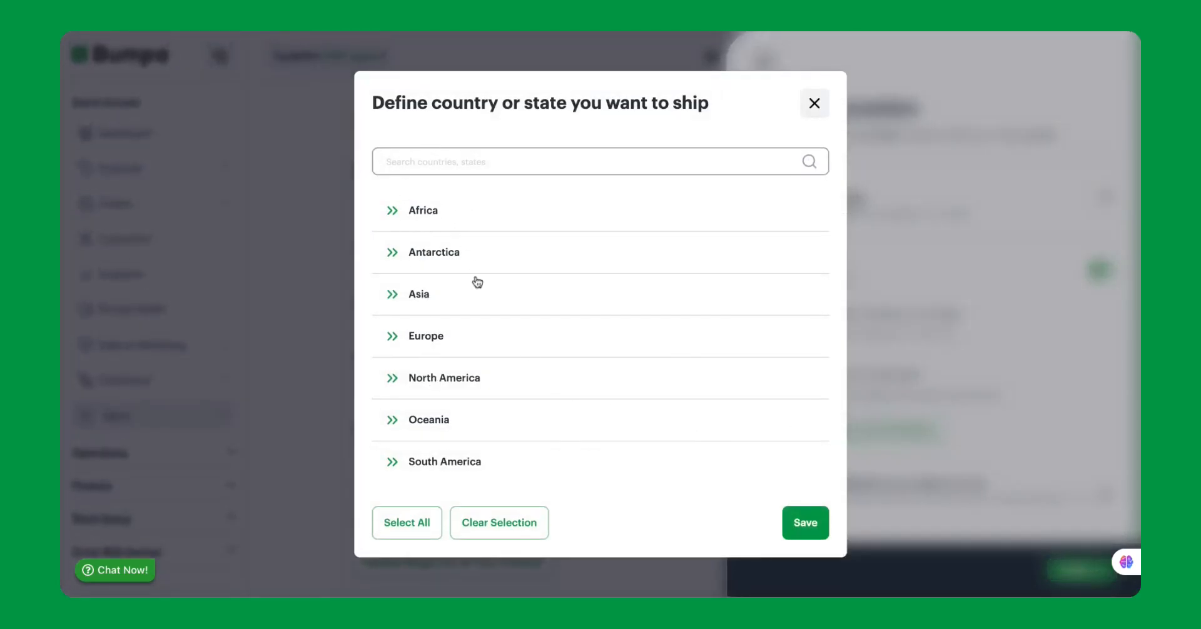
Search the African countries for "niger" and expand the list of states in Nigeria.
click(396, 215)
scroll(490, 254, down, 10)
scroll(490, 254, down, 15)
scroll(490, 254, up, 20)
scroll(437, 150, down, 1)
click(436, 151)
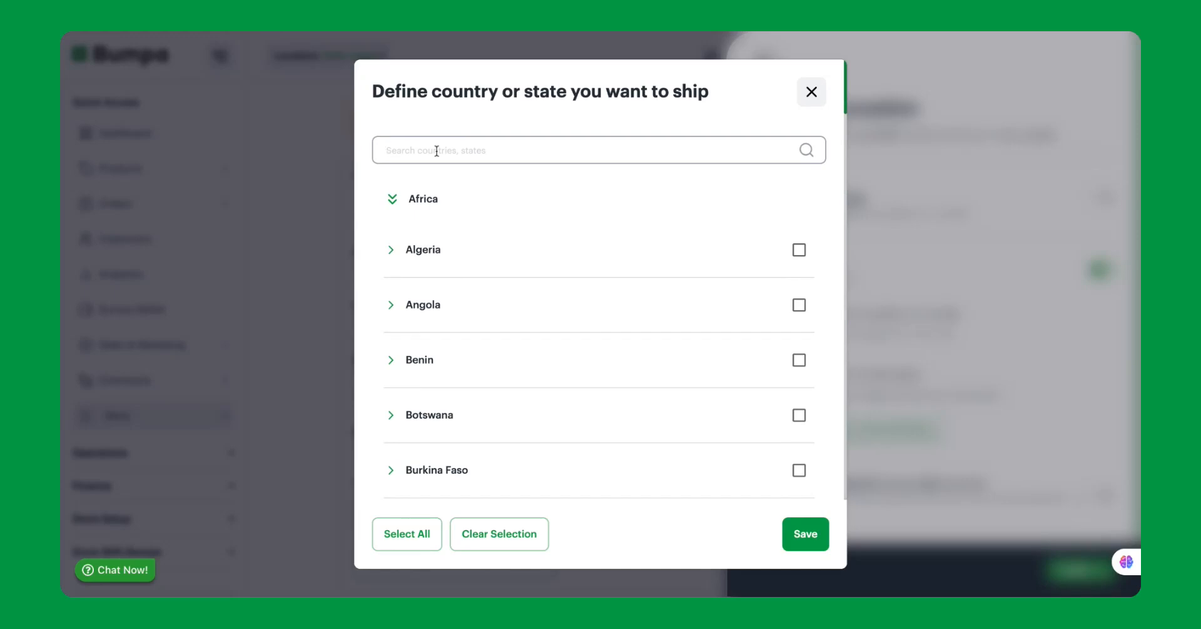
text(niger)
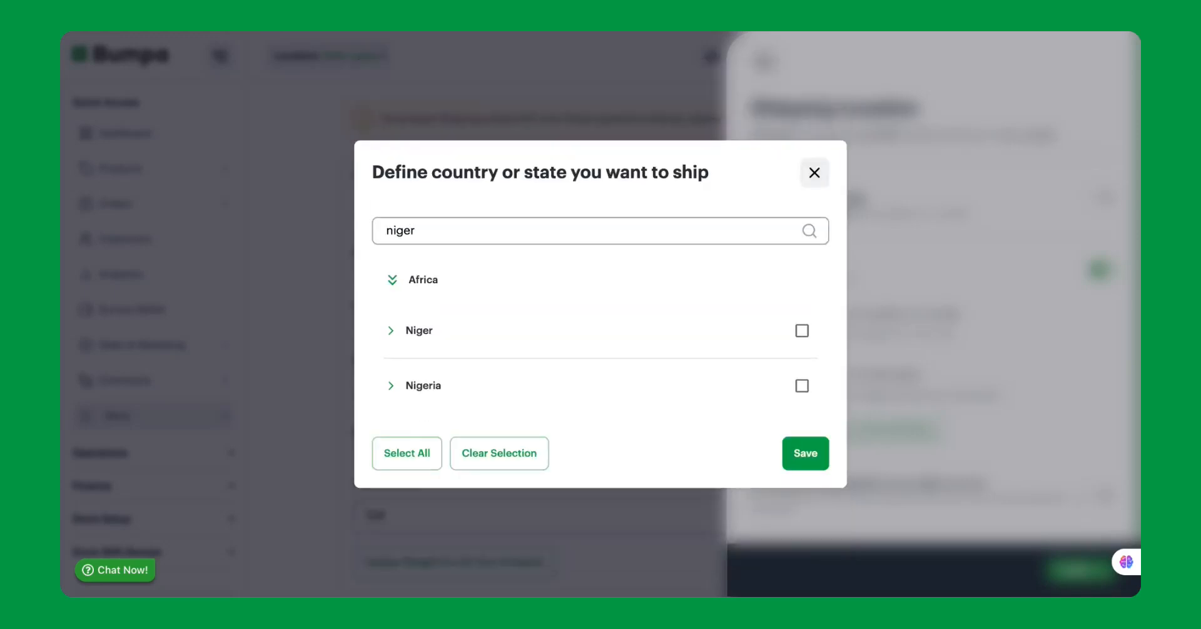
click(428, 384)
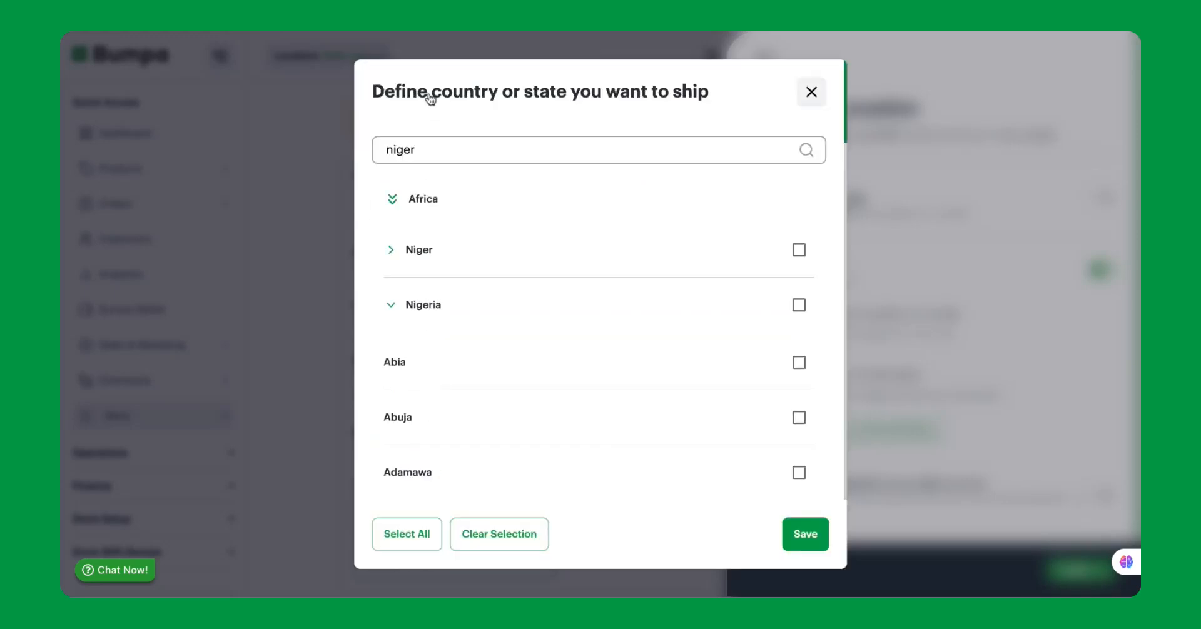
Select the Nigerian states Cross River, Delta, Kaduna, Lagos, Niger, Ogun and Ondo as shipping destinations.
scroll(411, 338, down, 2)
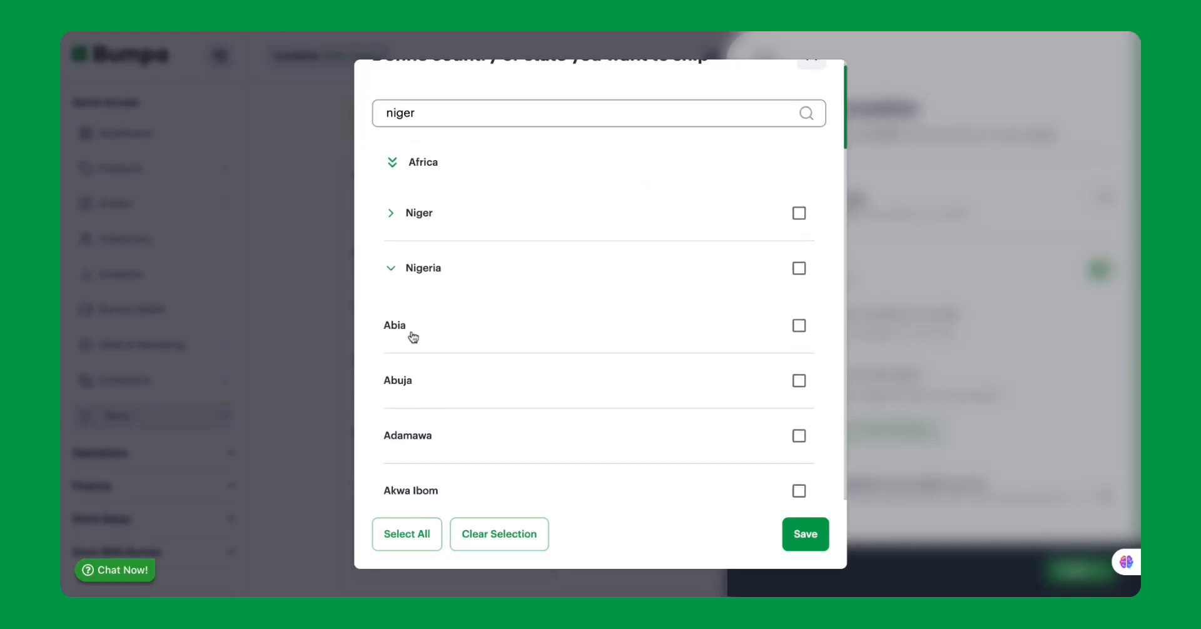
scroll(421, 382, down, 4)
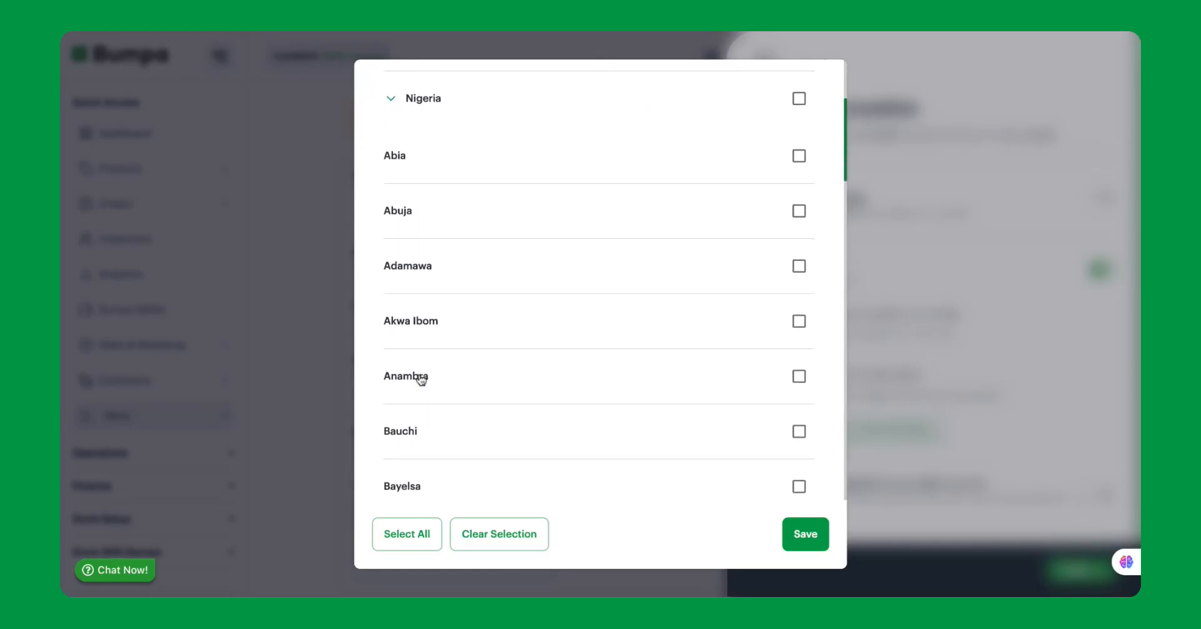
scroll(429, 407, down, 5)
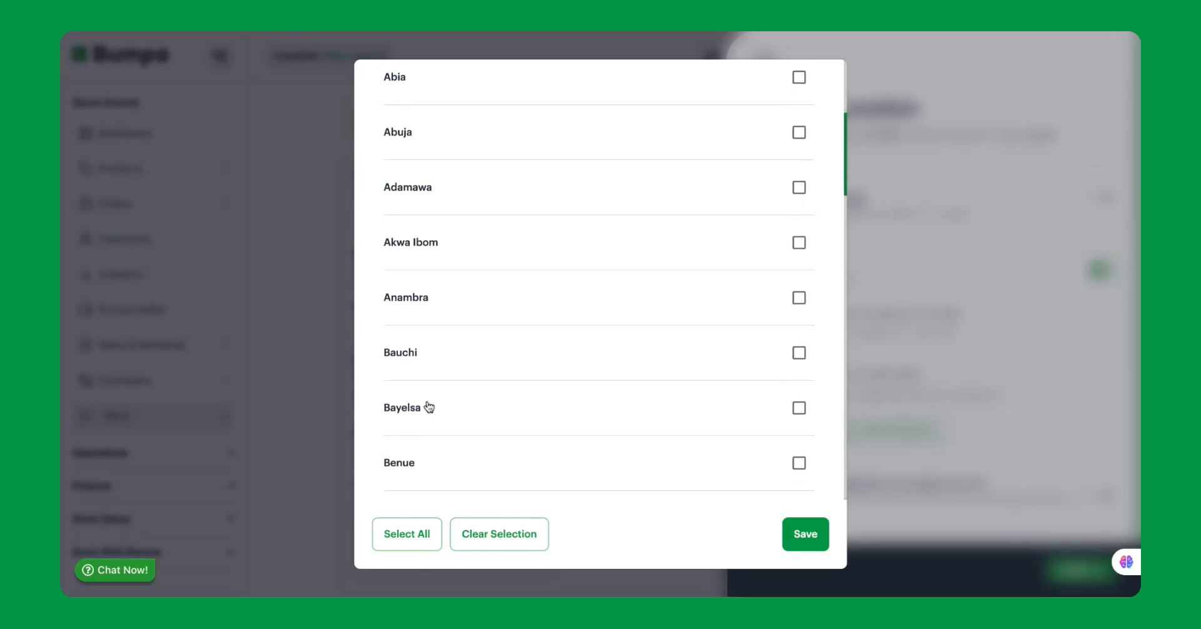
scroll(446, 255, down, 1)
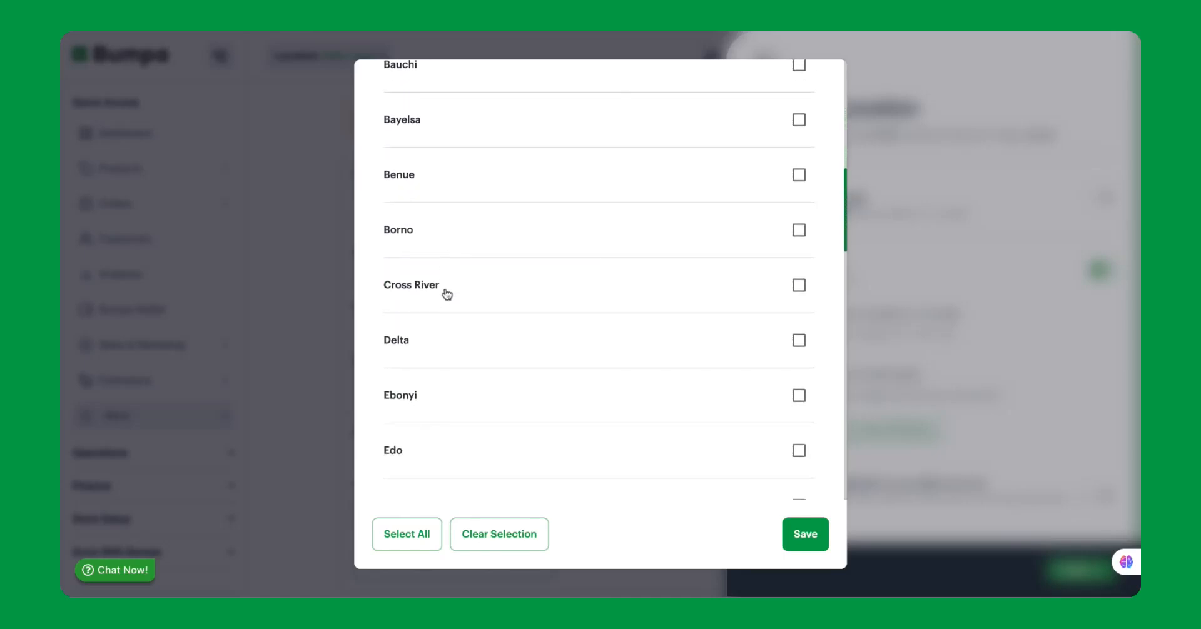
click(800, 286)
scroll(786, 392, down, 5)
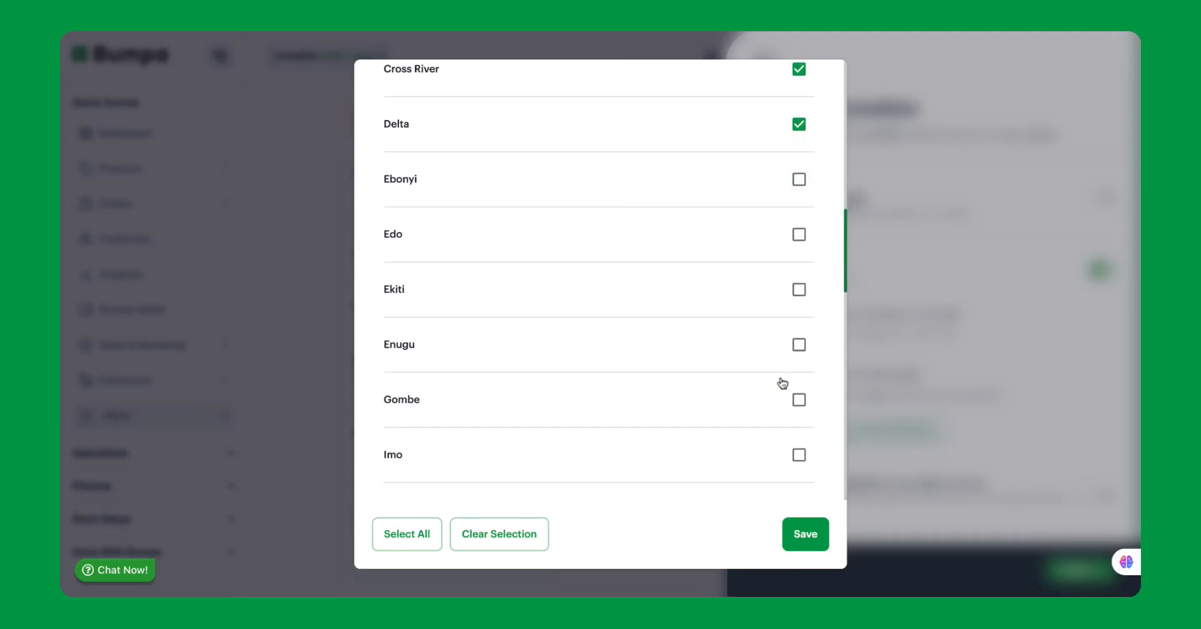
scroll(757, 403, down, 4)
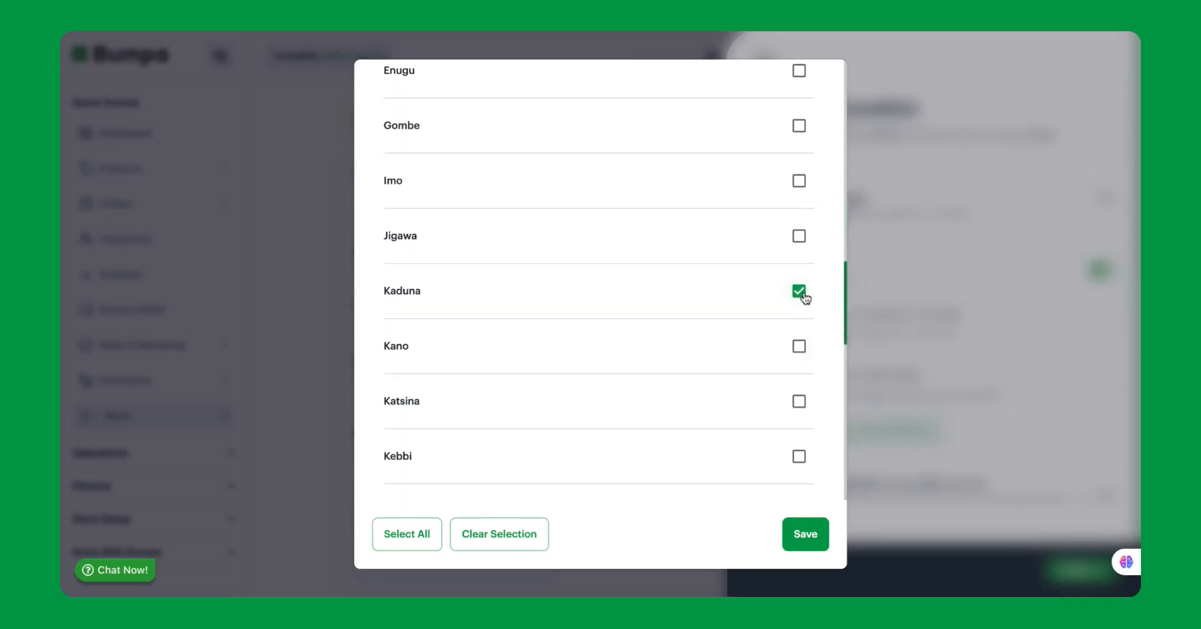
scroll(799, 349, down, 7)
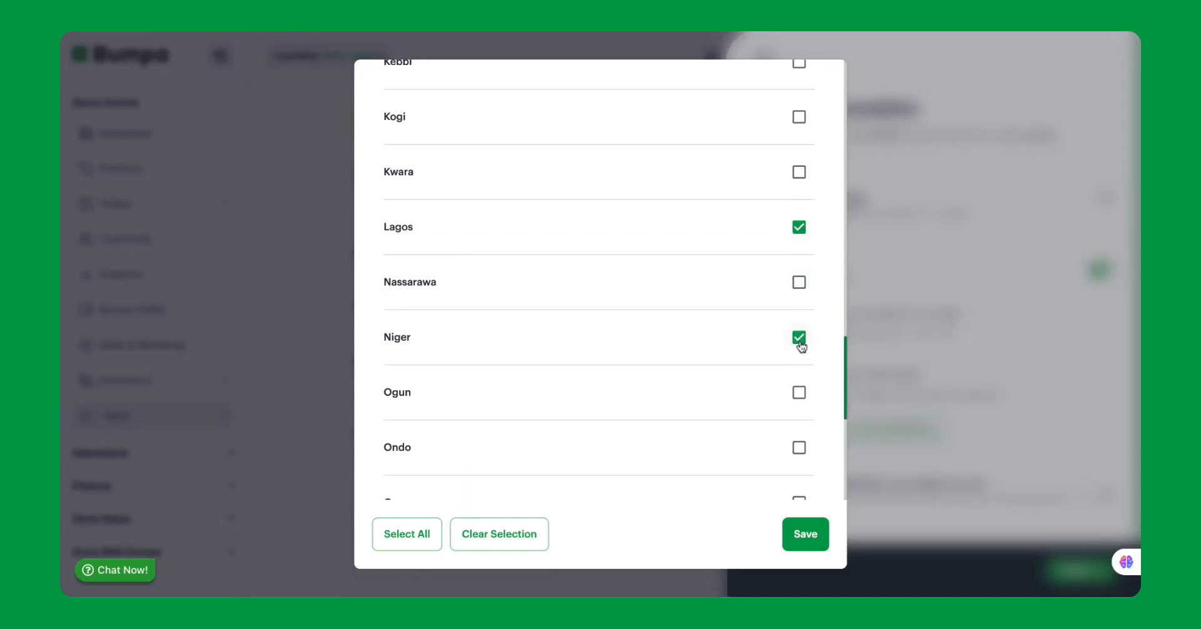
scroll(800, 344, down, 2)
click(798, 304)
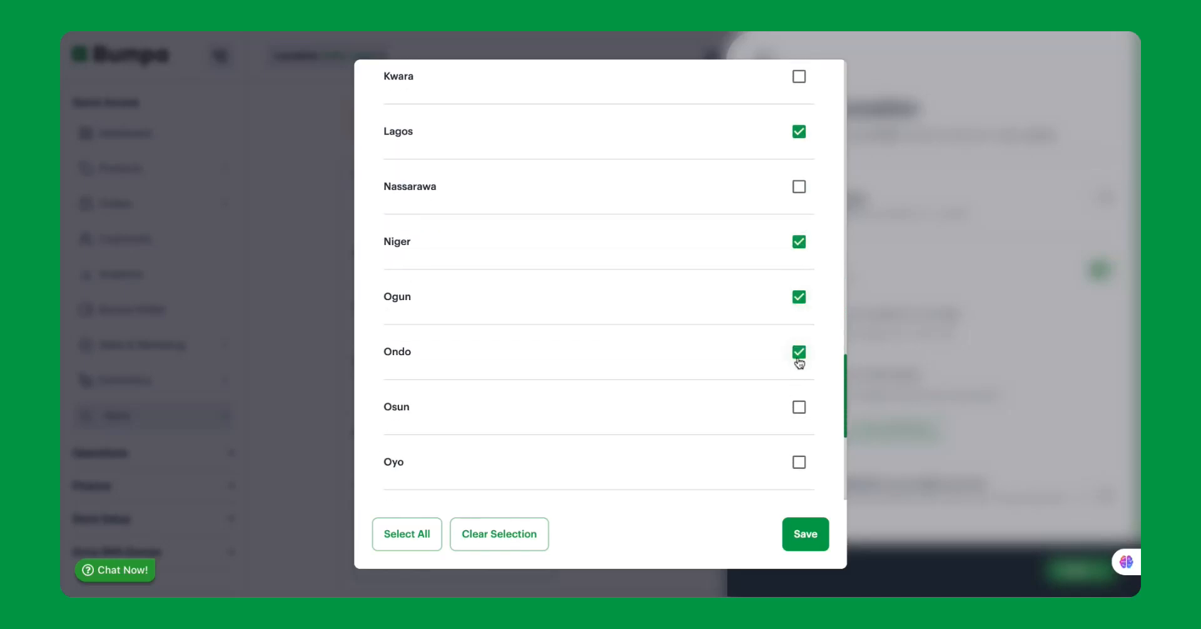
Collapse Nigeria's states and look at the regions offered for the country Niger.
scroll(495, 330, up, 20)
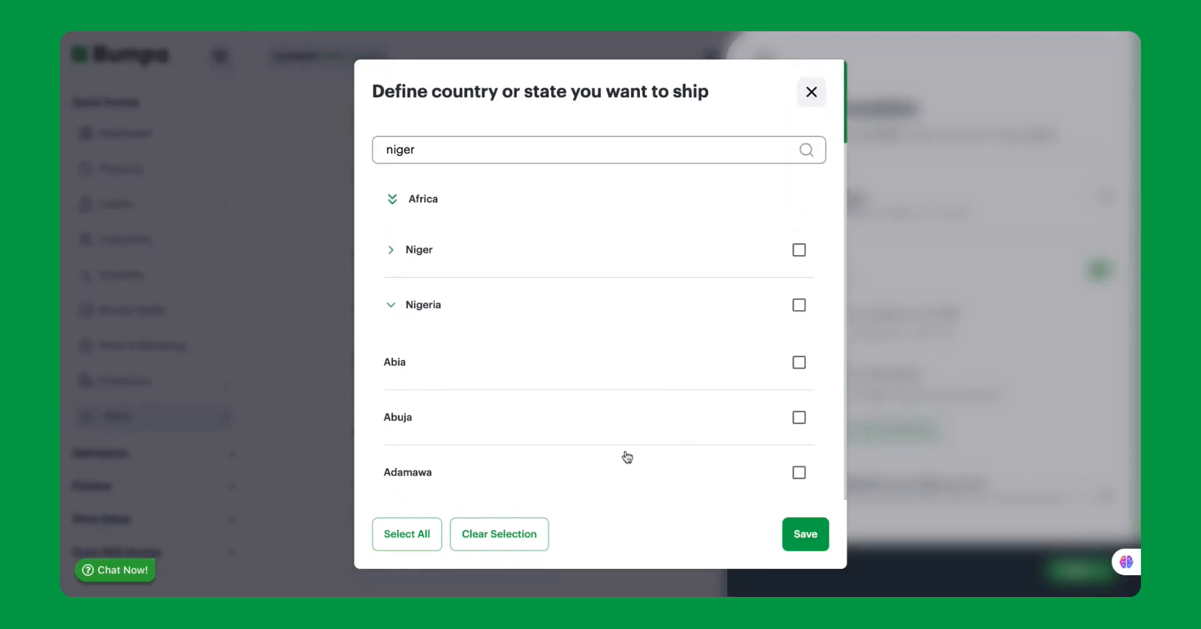
scroll(611, 404, down, 4)
scroll(518, 435, up, 4)
click(391, 306)
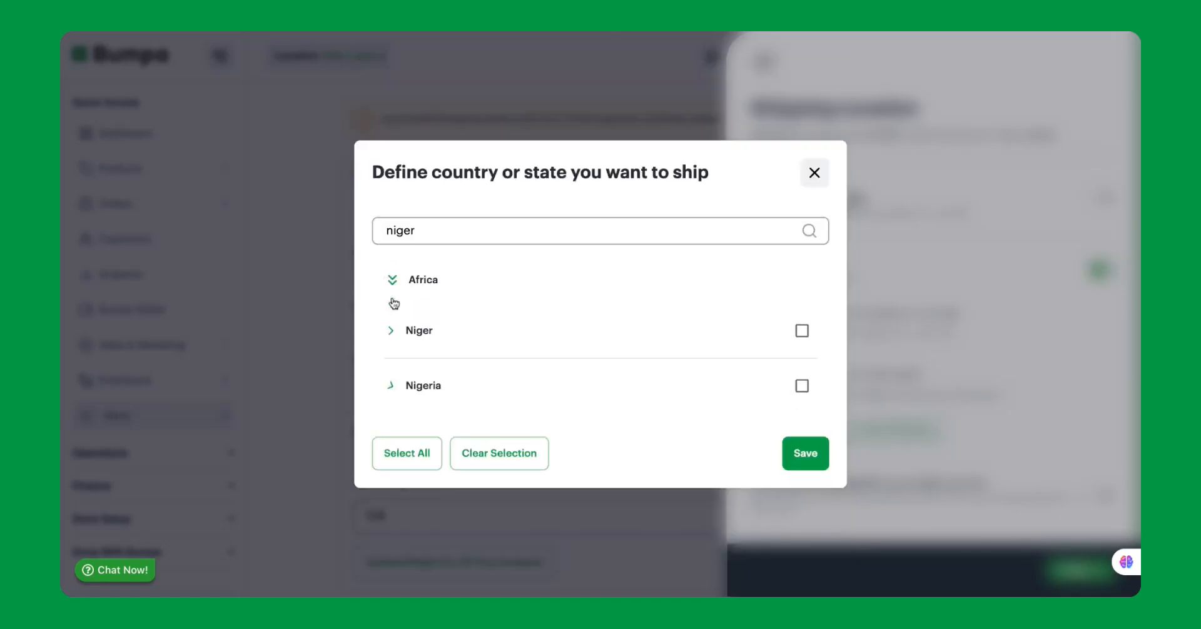
click(390, 331)
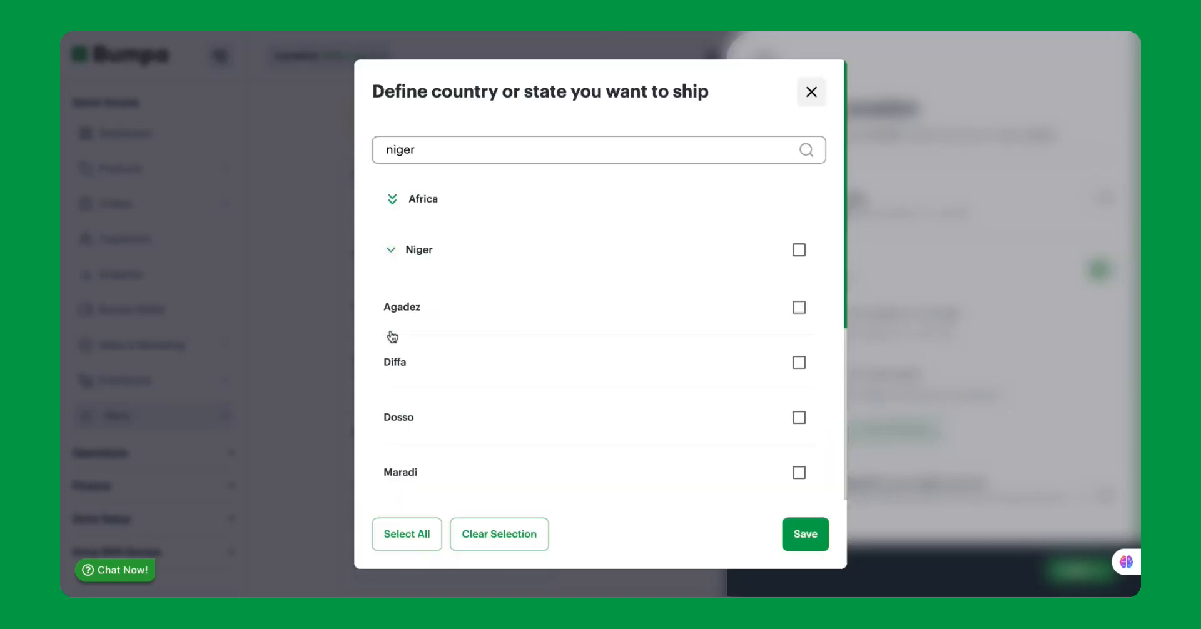
click(389, 250)
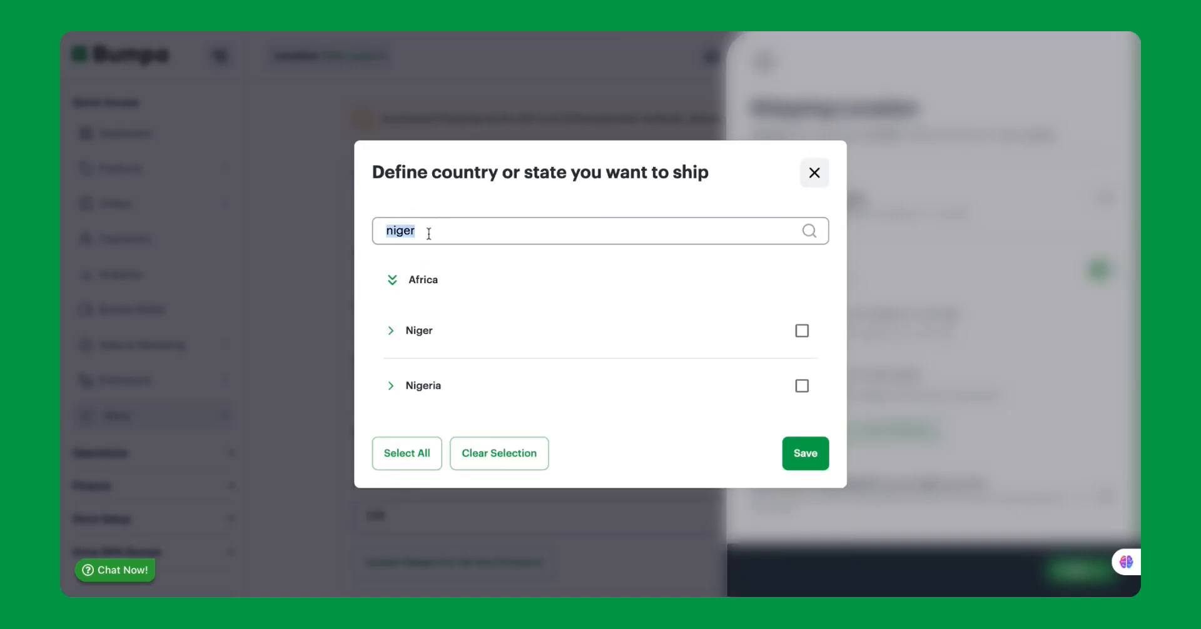
Clear the country search and collapse the Africa list to show all continents.
key(BackSpace)
key(BackSpace)
key(BackSpace)
key(BackSpace)
key(BackSpace)
click(392, 250)
click(391, 206)
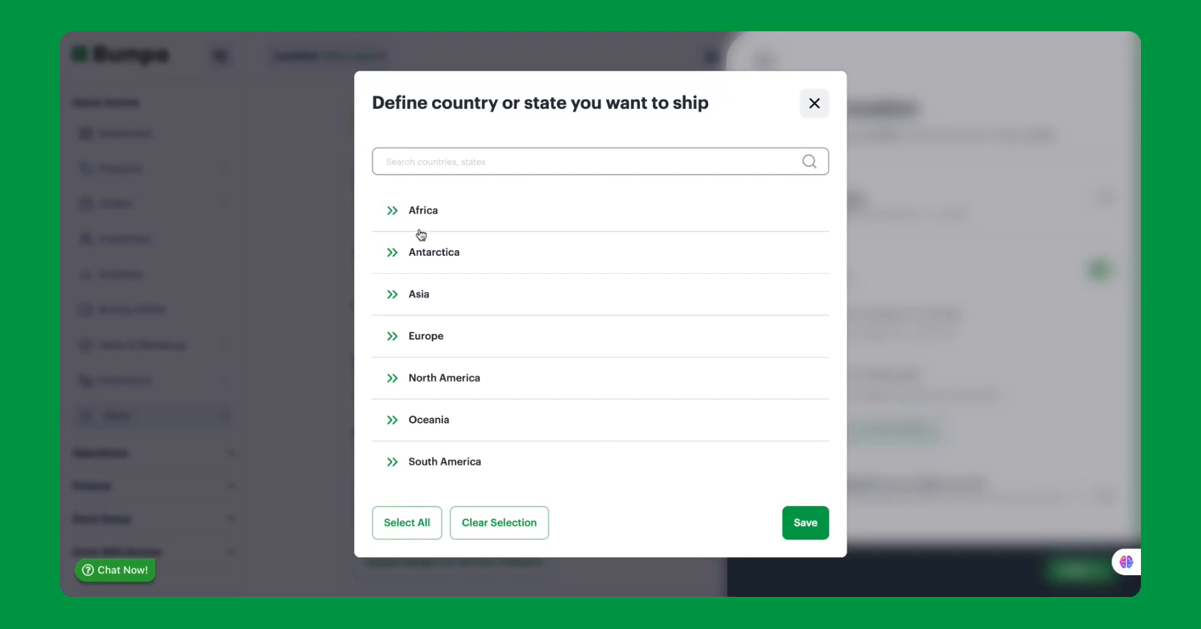
Expand the European countries and show the regions of Belgium.
click(397, 331)
scroll(394, 343, down, 6)
scroll(828, 153, down, 5)
scroll(828, 153, up, 1)
Try selecting Belgium with all its regions, clear that selection again and collapse the country.
click(799, 200)
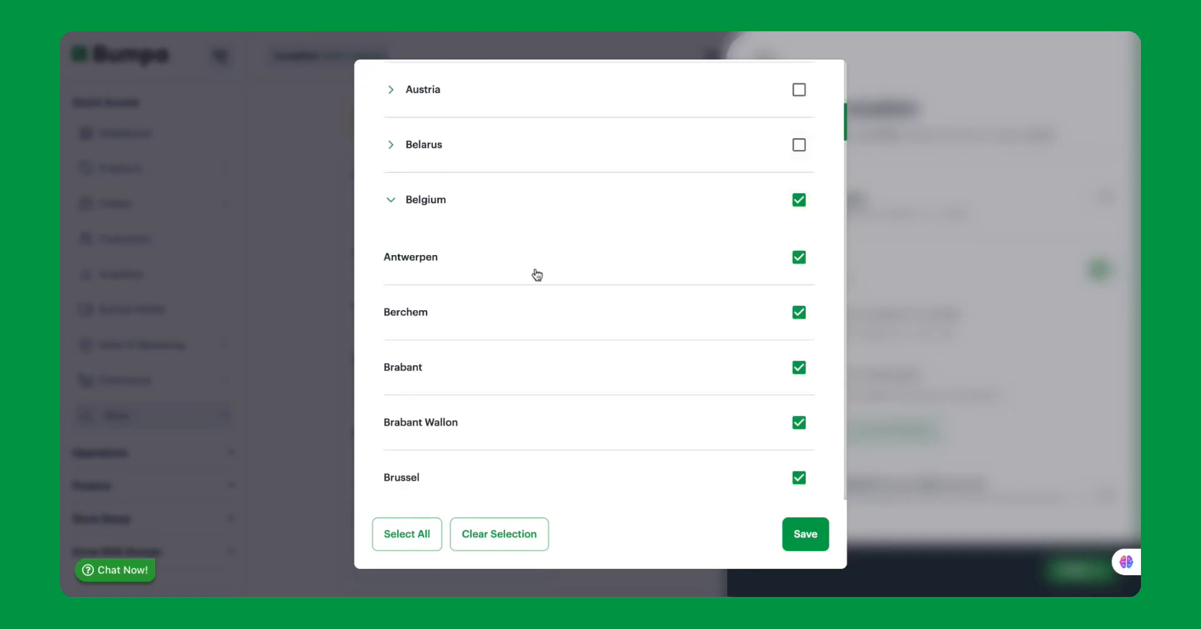
scroll(456, 386, down, 1)
scroll(456, 386, up, 2)
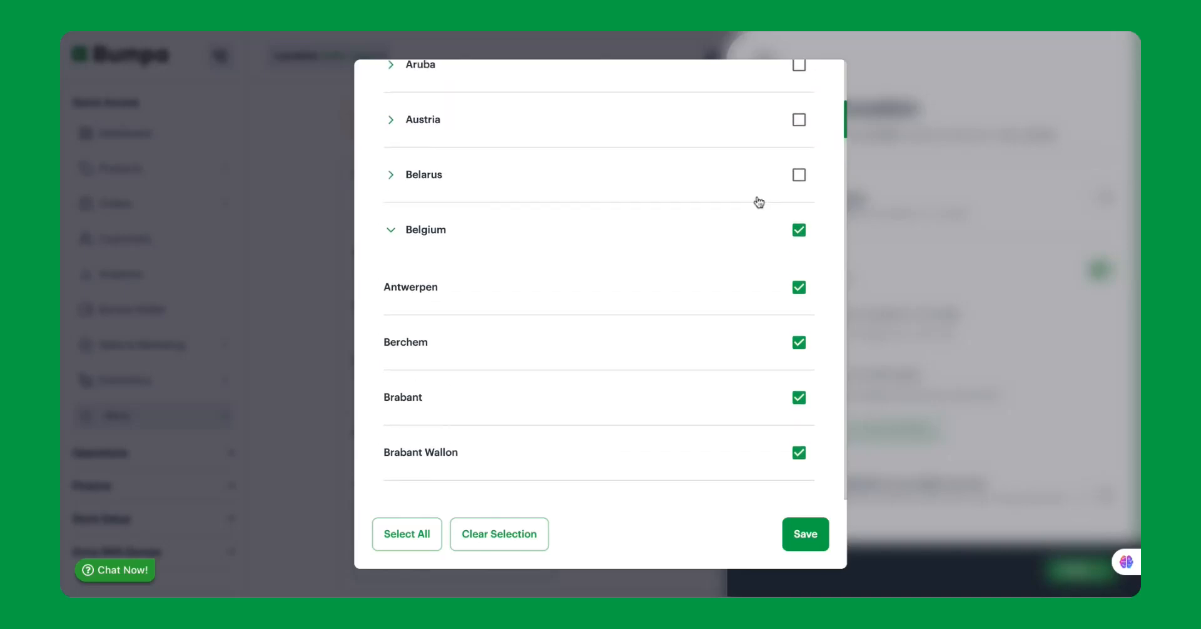
click(798, 230)
click(394, 232)
scroll(421, 354, down, 1)
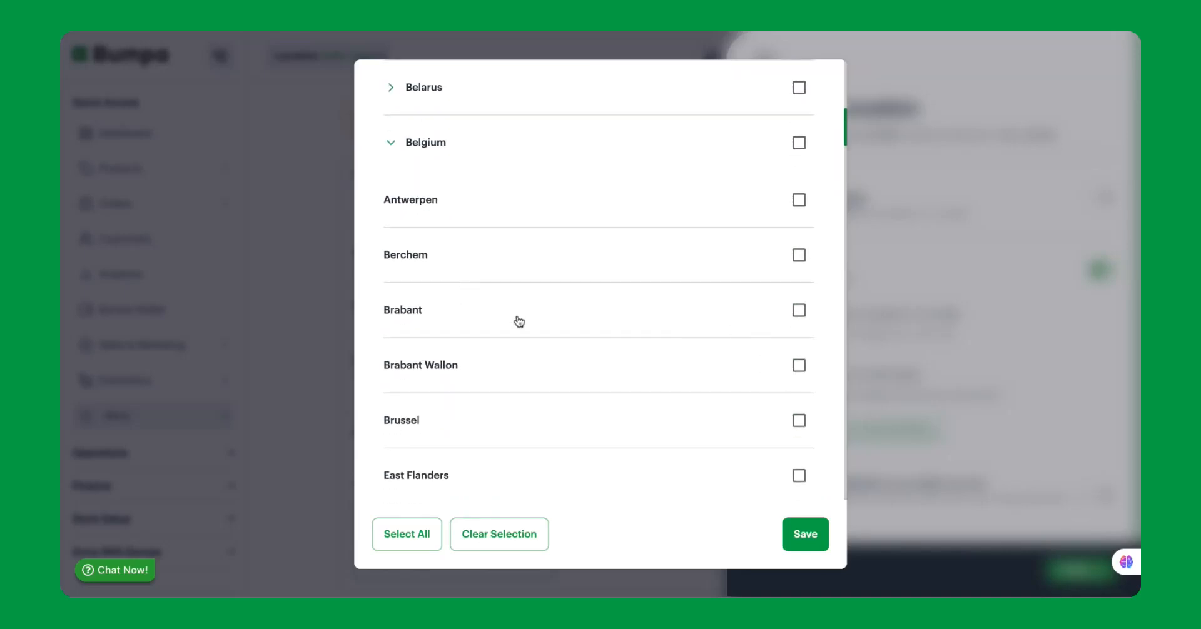
scroll(619, 268, up, 1)
click(392, 217)
Expand France and look through its selectable regions.
scroll(490, 354, down, 4)
scroll(492, 357, down, 5)
scroll(599, 282, down, 1)
click(391, 183)
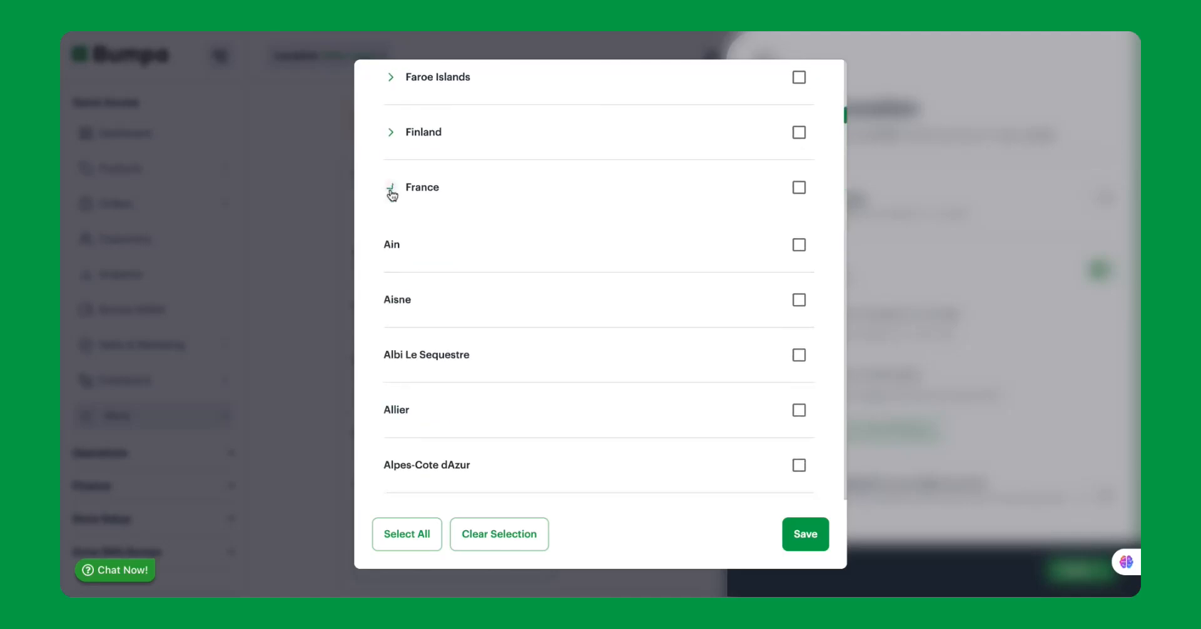
scroll(441, 306, down, 1)
scroll(455, 431, down, 10)
scroll(456, 436, down, 13)
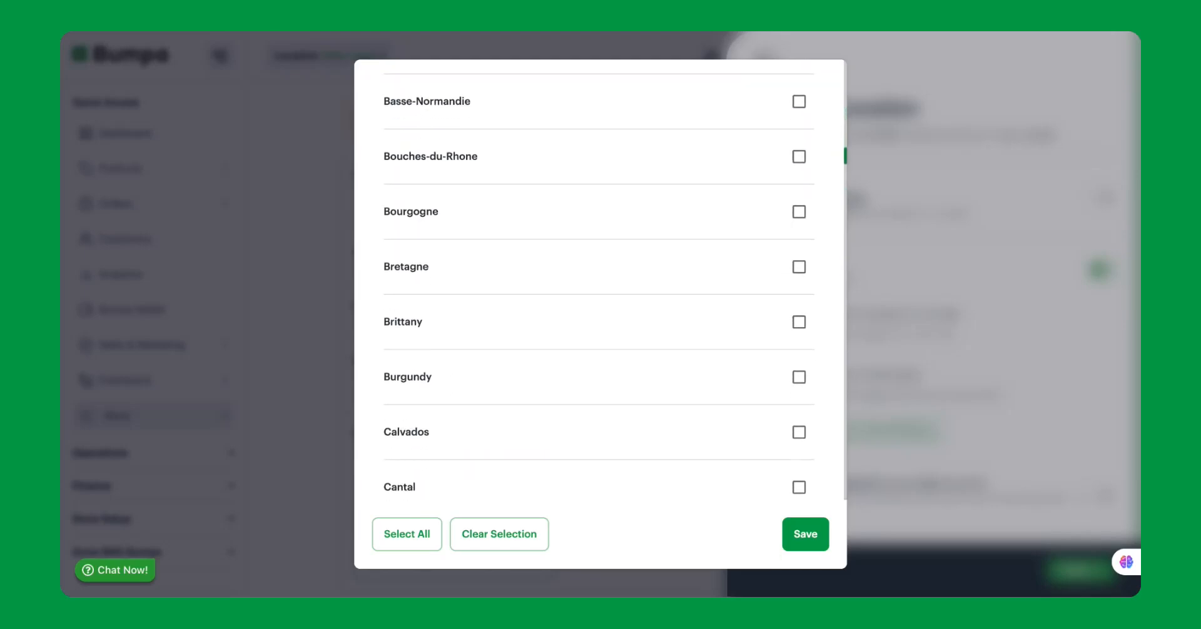
Look through the remaining regions listed under France.
scroll(599, 282, down, 15)
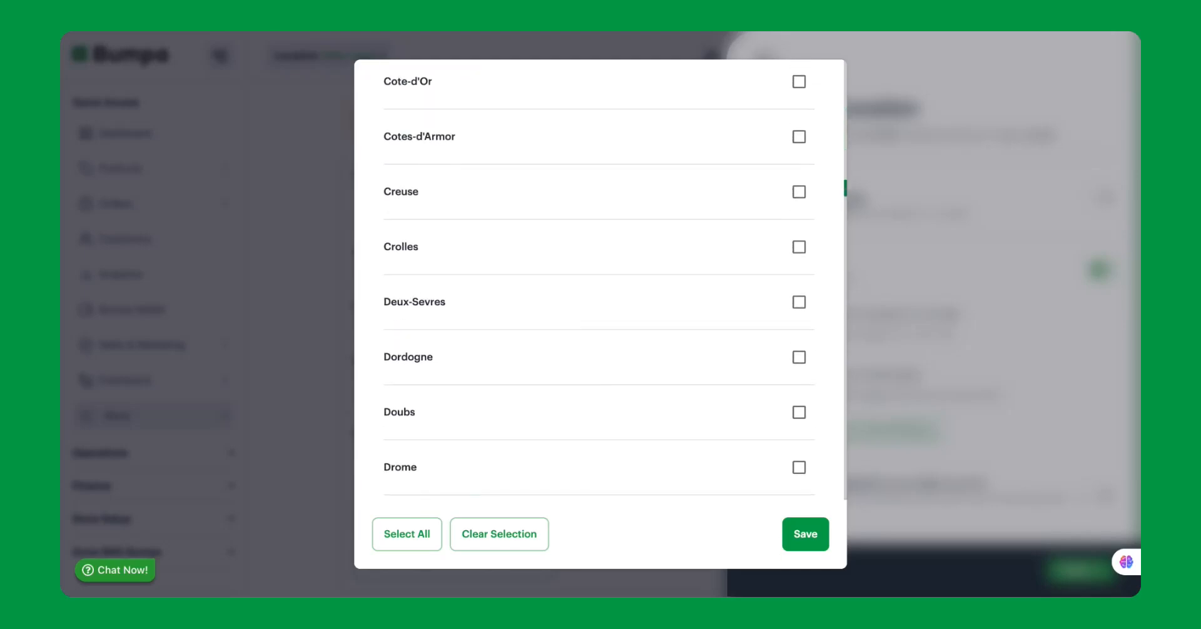
scroll(600, 282, down, 20)
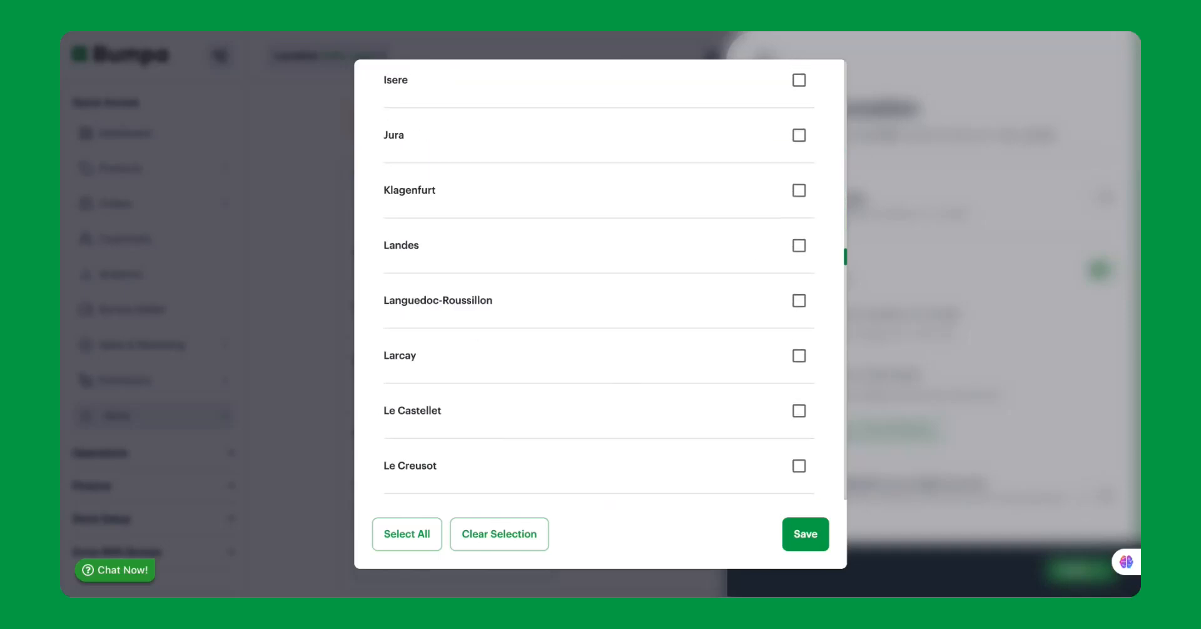
scroll(599, 281, down, 12)
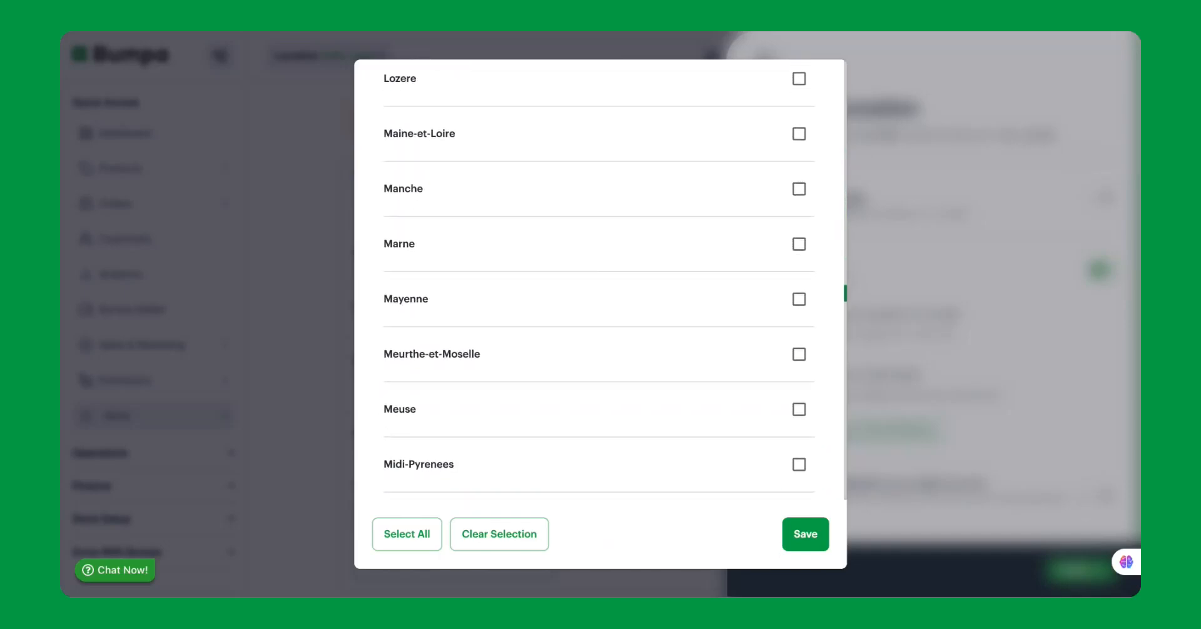
scroll(686, 193, up, 2)
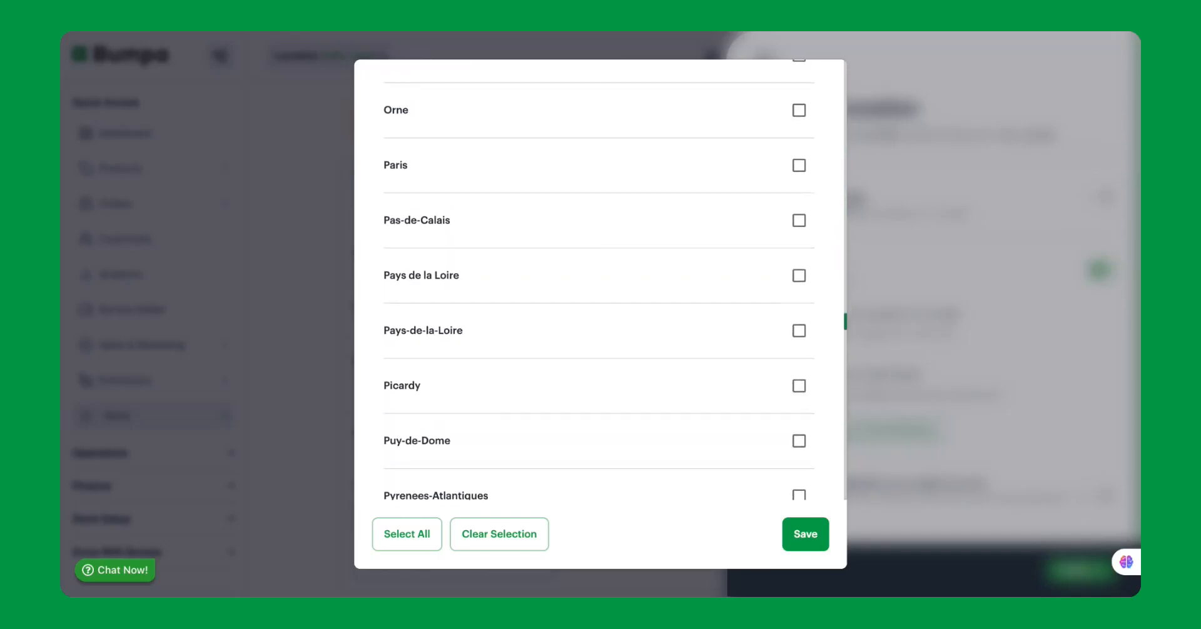
scroll(700, 323, up, 20)
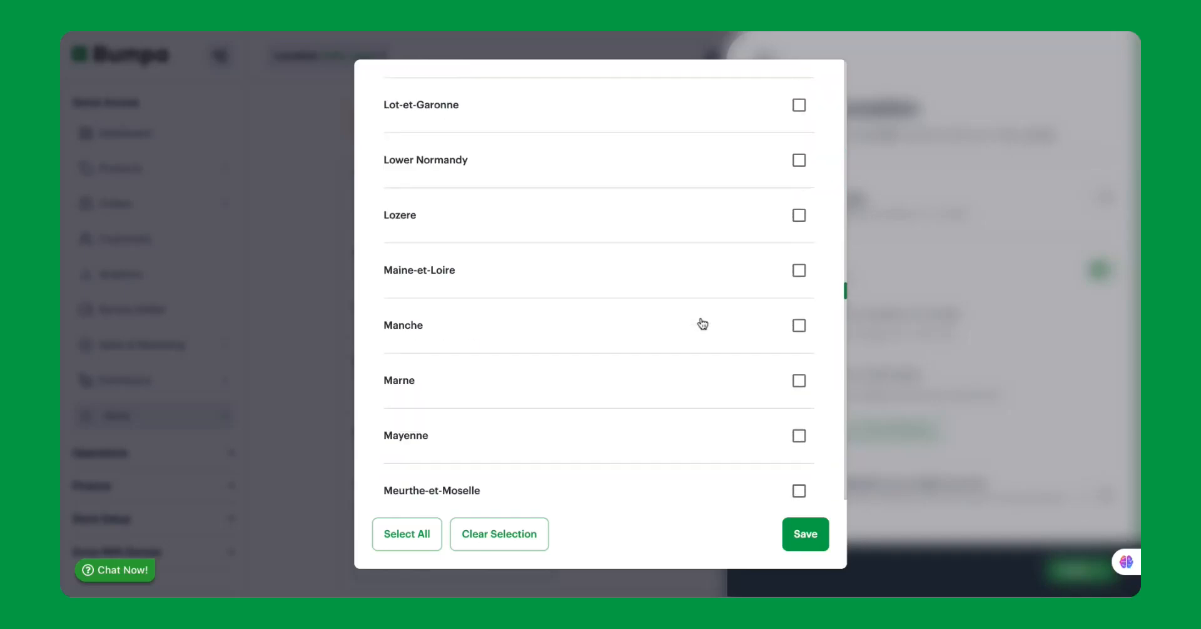
Search for "londo", select London under United Kingdom as a shipping destination and save the country and state selection.
click(495, 151)
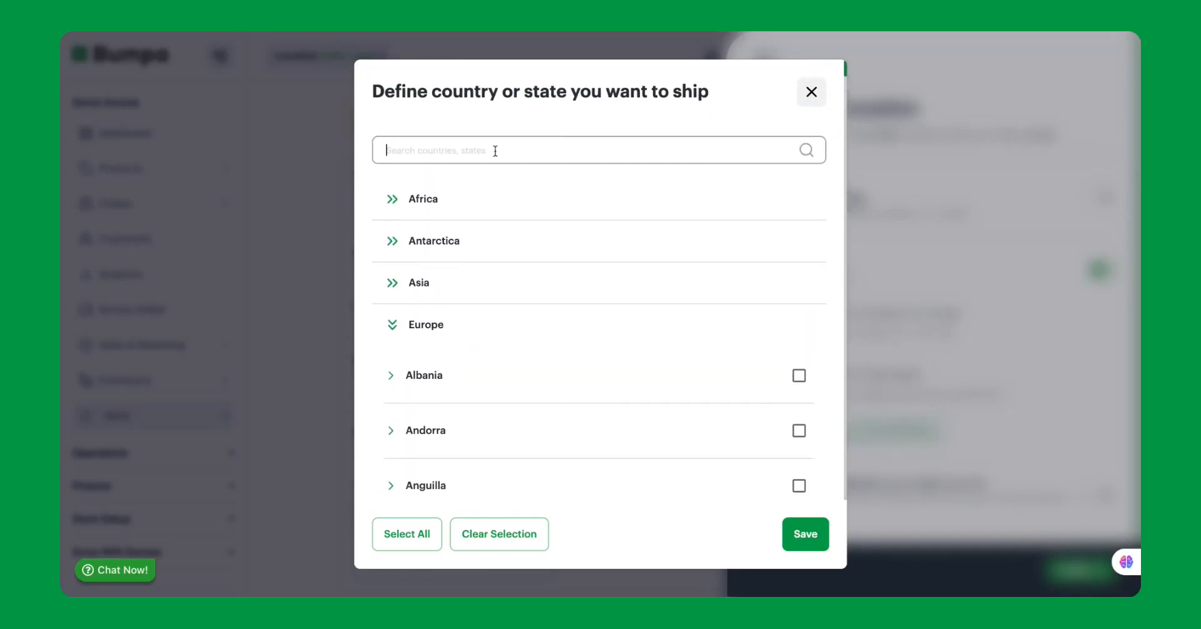
text(londo)
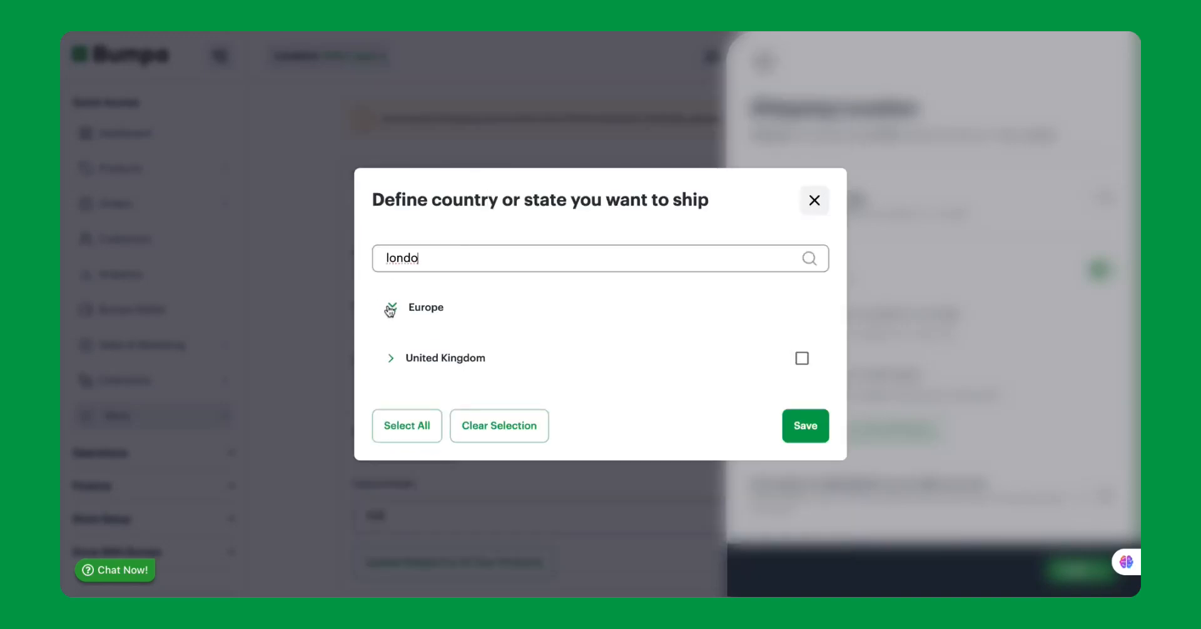
click(391, 359)
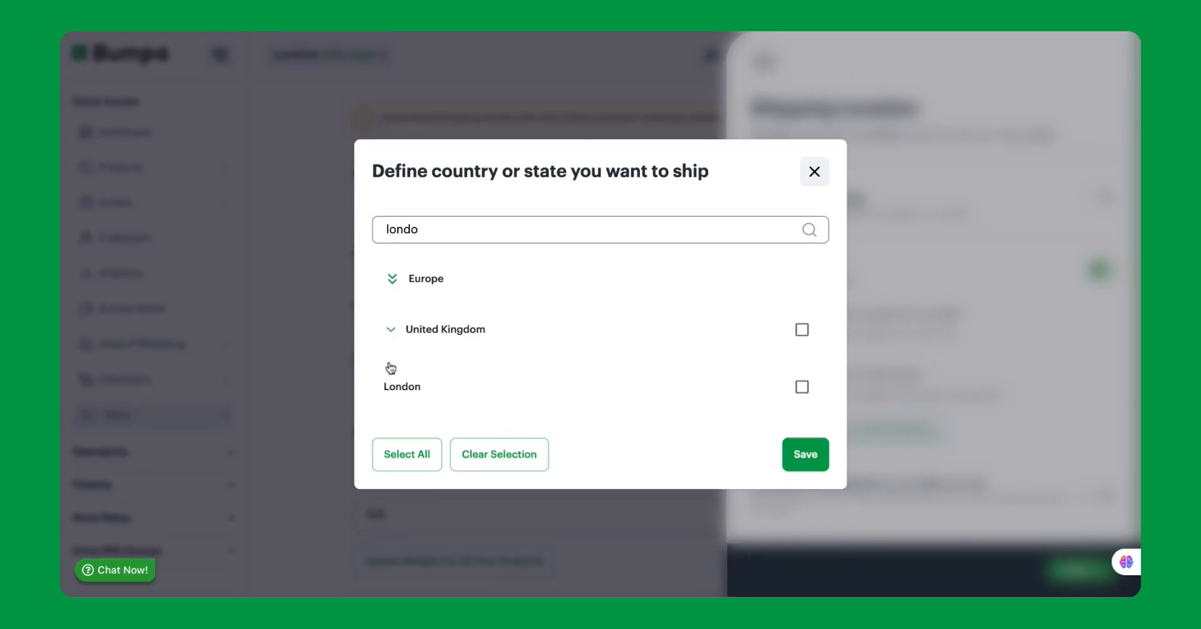
click(801, 389)
click(805, 456)
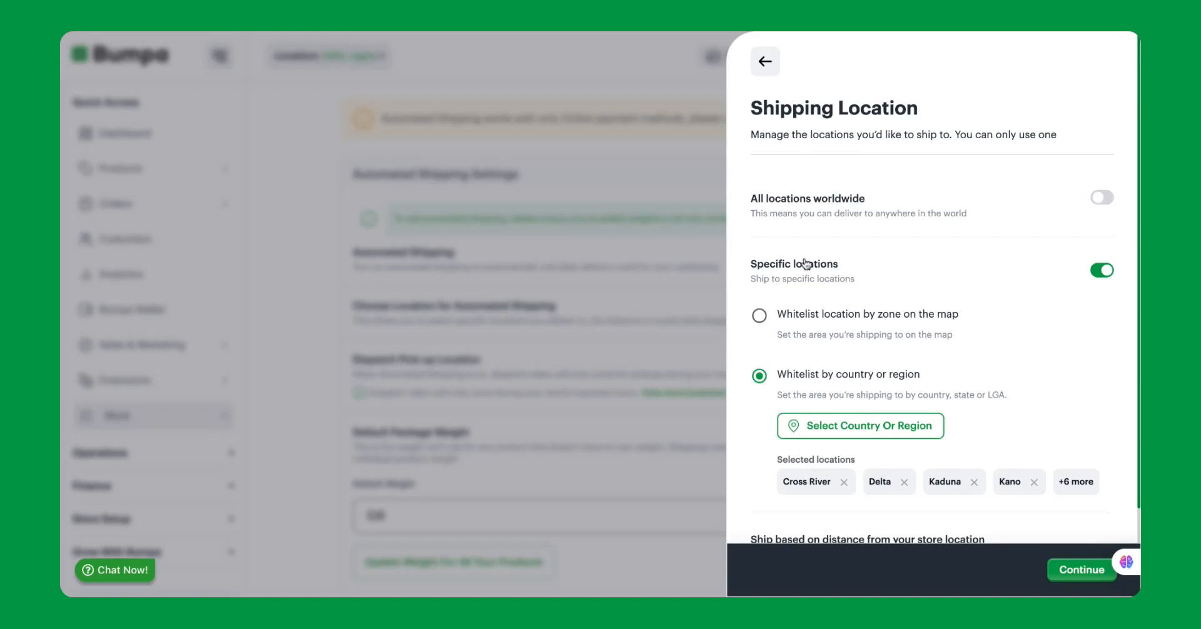
Review the shipping location options and selected locations, and confirm the whitelist by country or region.
scroll(865, 383, down, 2)
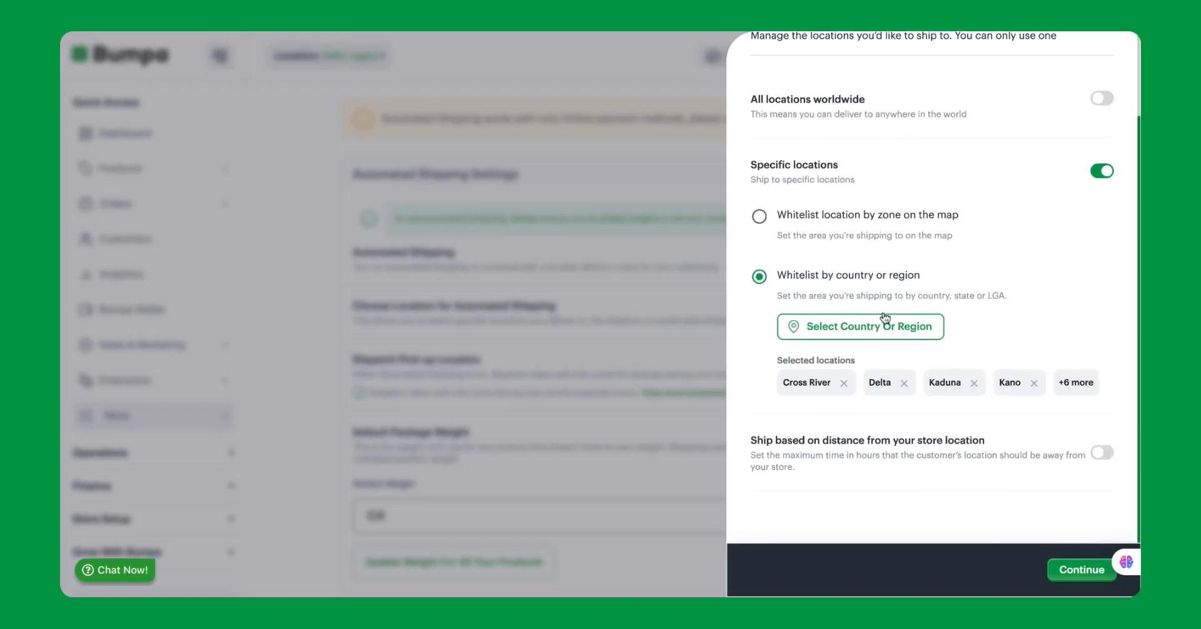
scroll(832, 233, up, 2)
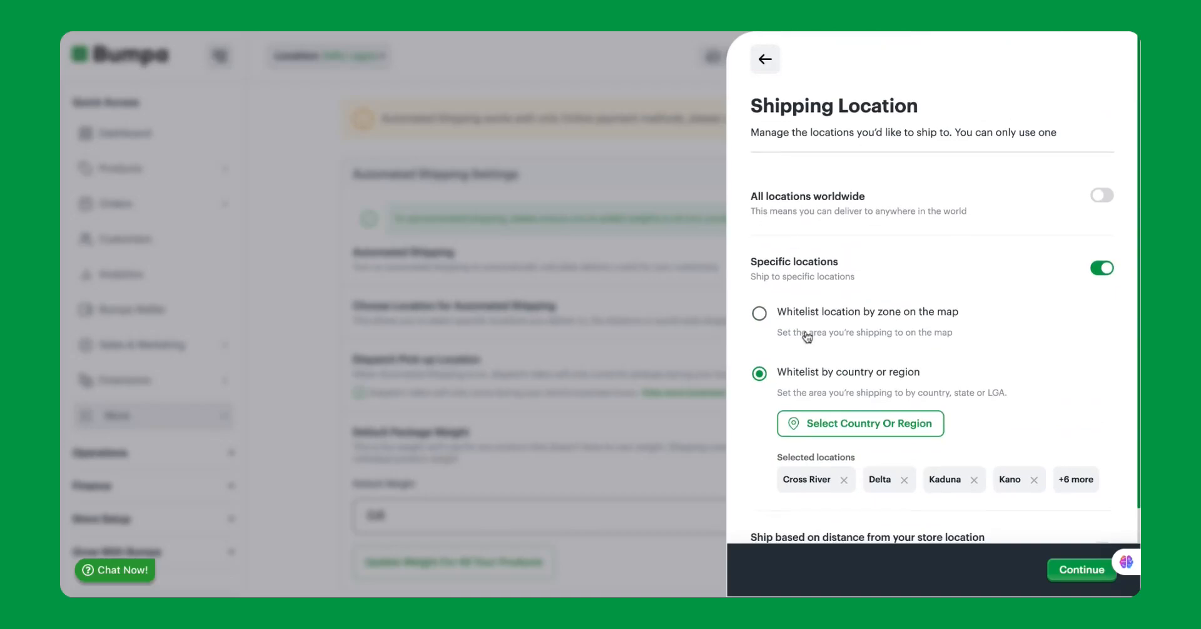
scroll(807, 253, down, 1)
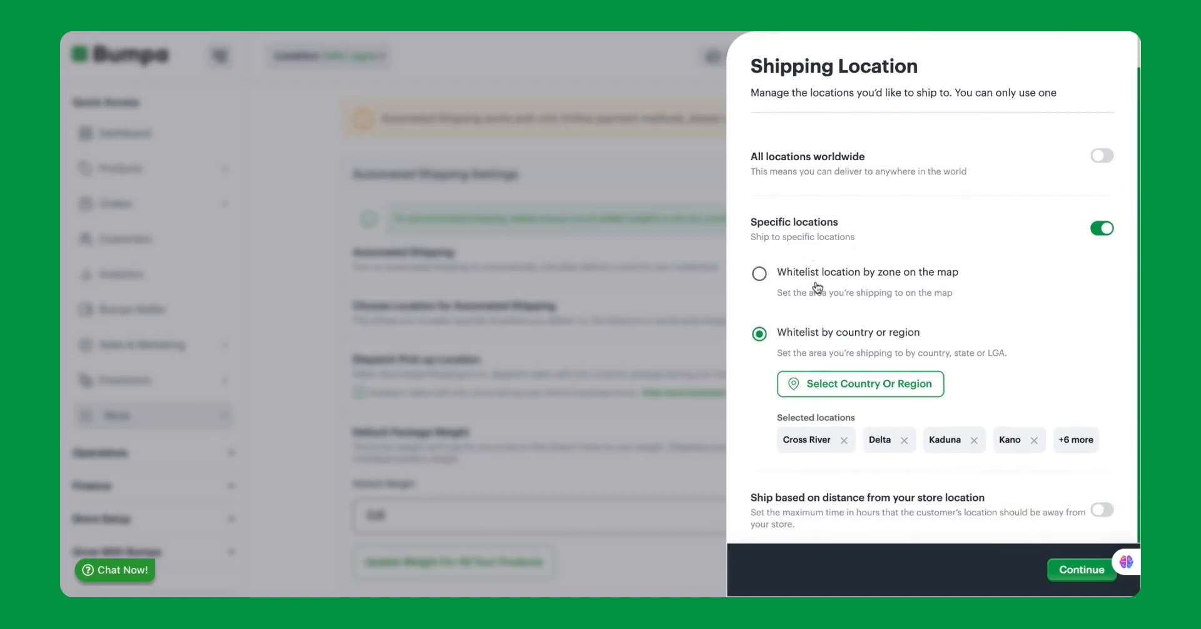
scroll(826, 287, down, 2)
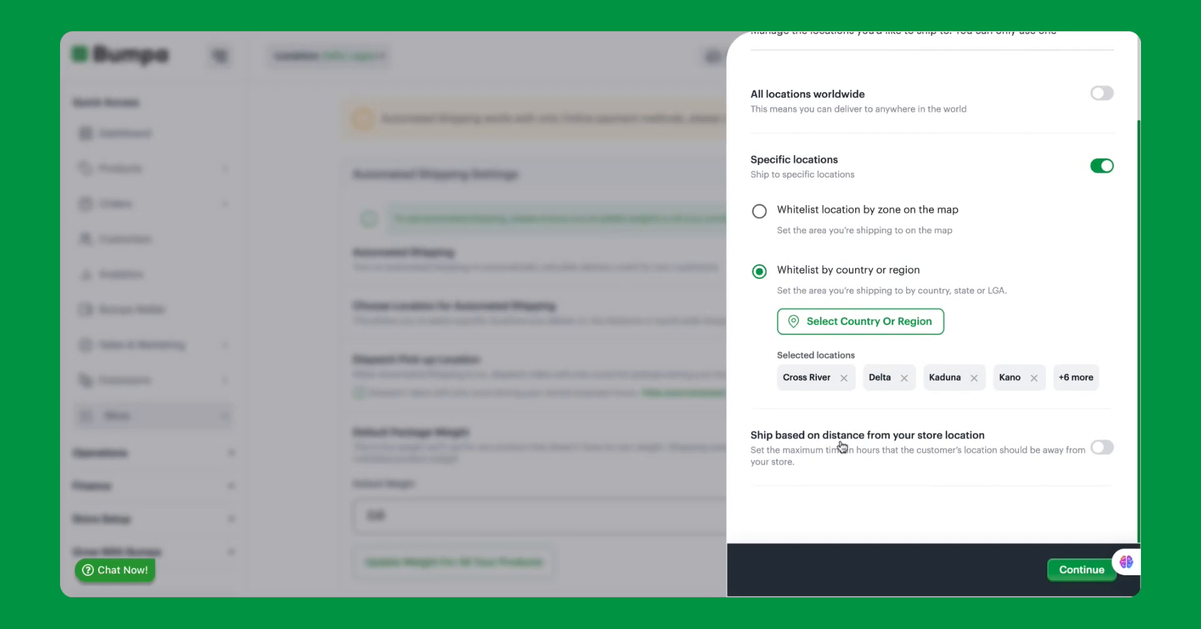
scroll(922, 432, up, 2)
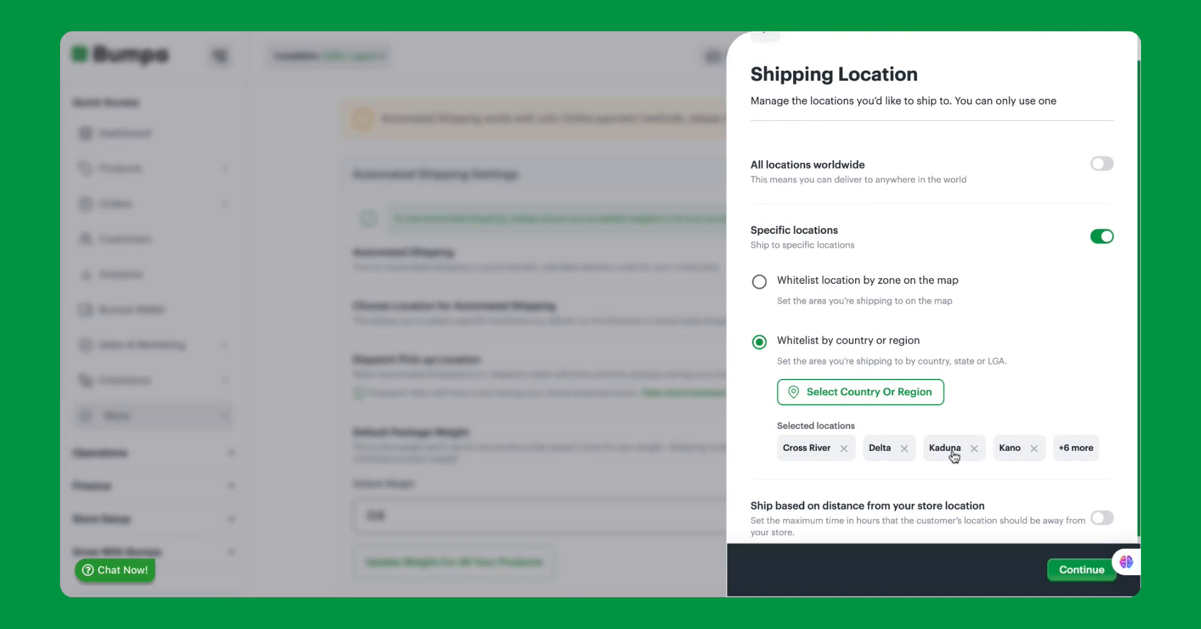
scroll(871, 403, down, 2)
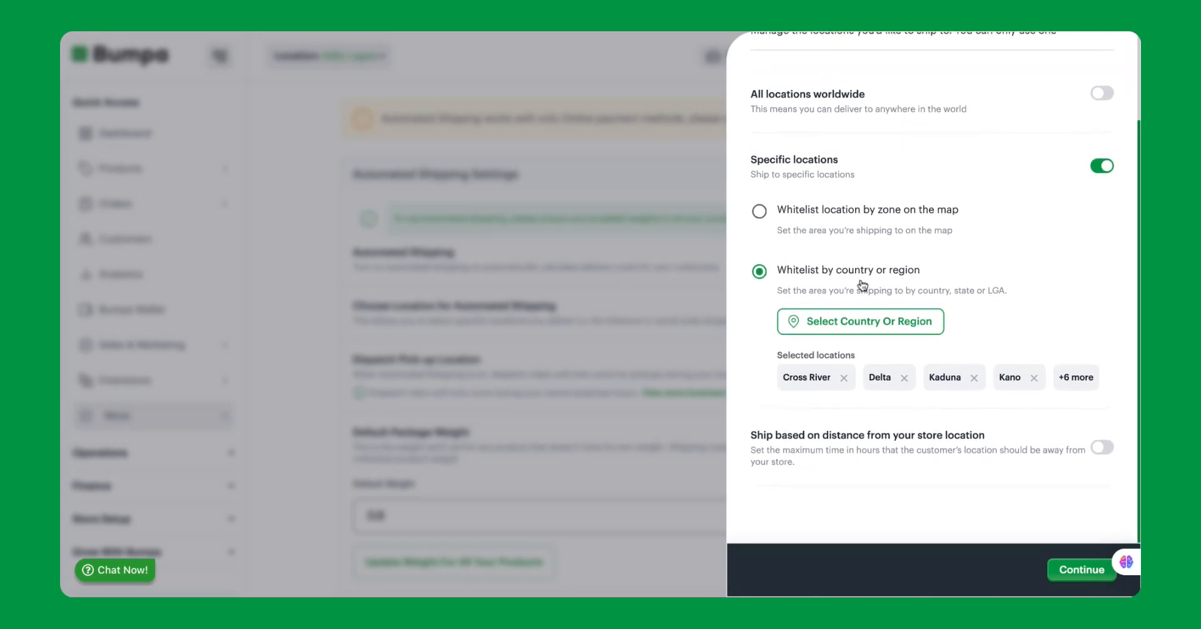
click(1081, 570)
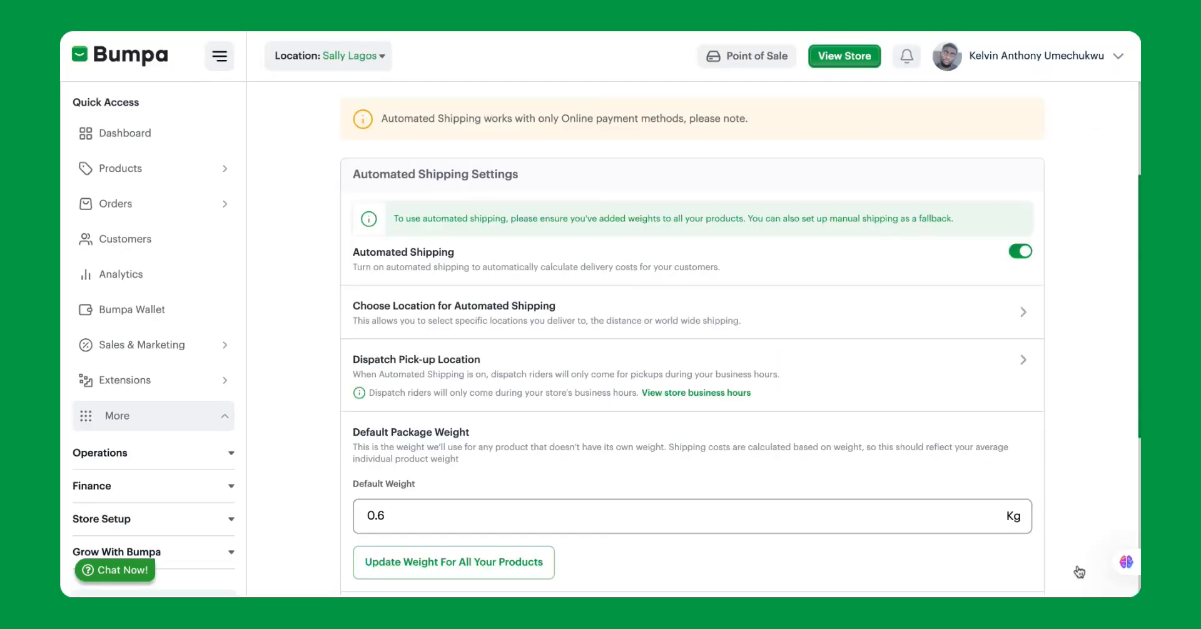
View the dispatch pick-up location and return to the automated shipping settings.
scroll(412, 349, down, 1)
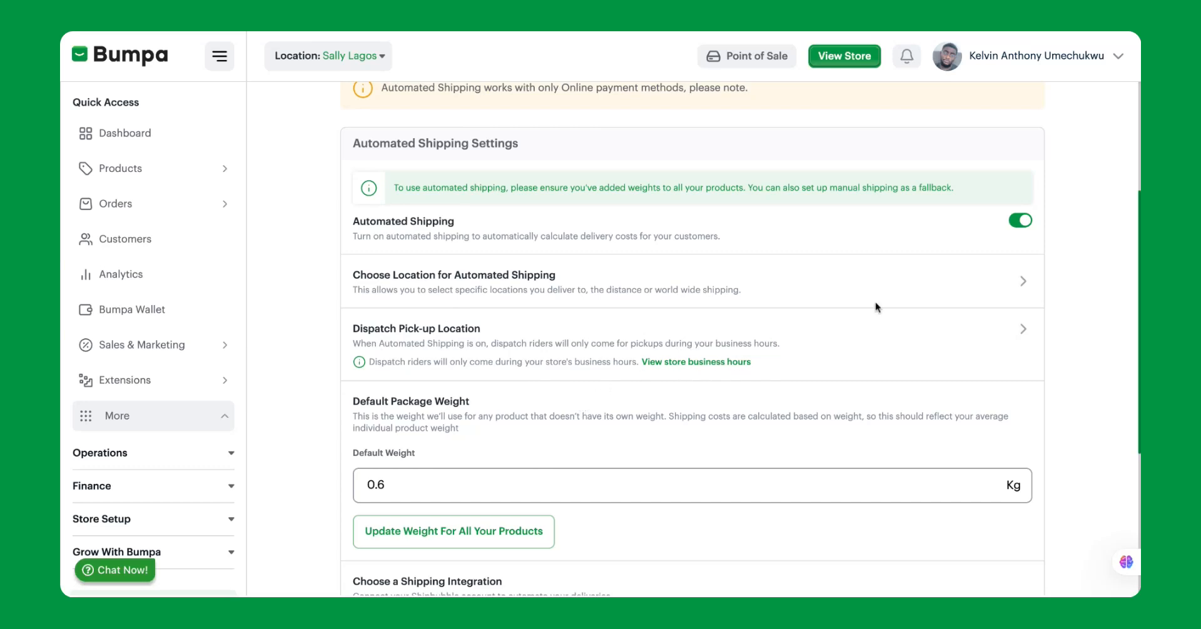
click(1016, 332)
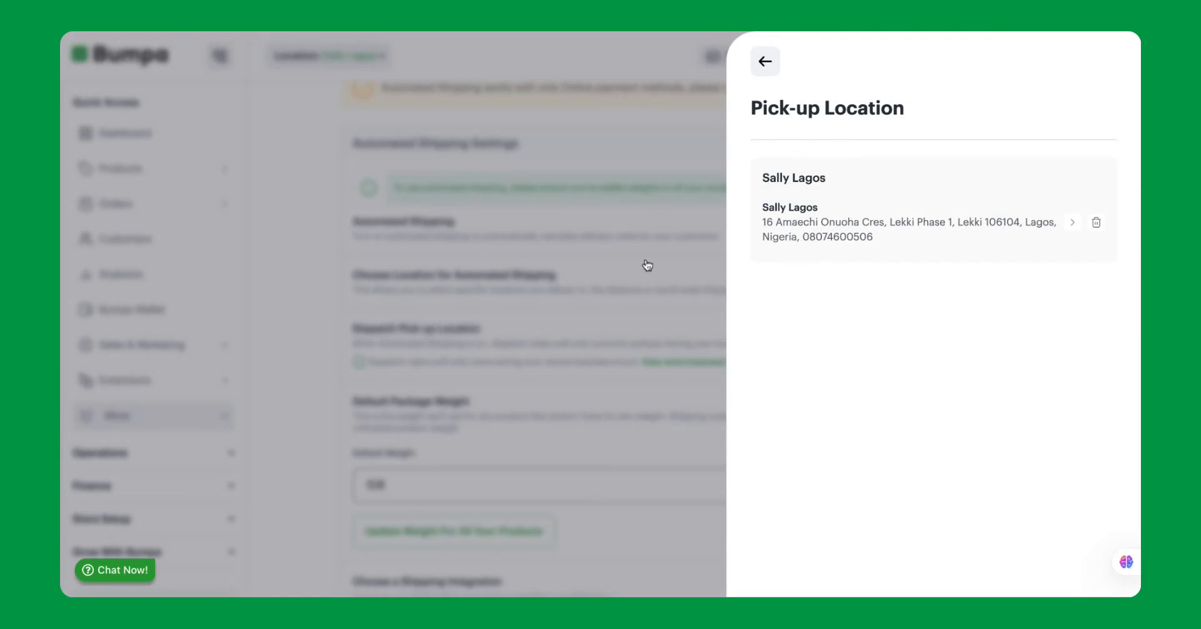
click(765, 61)
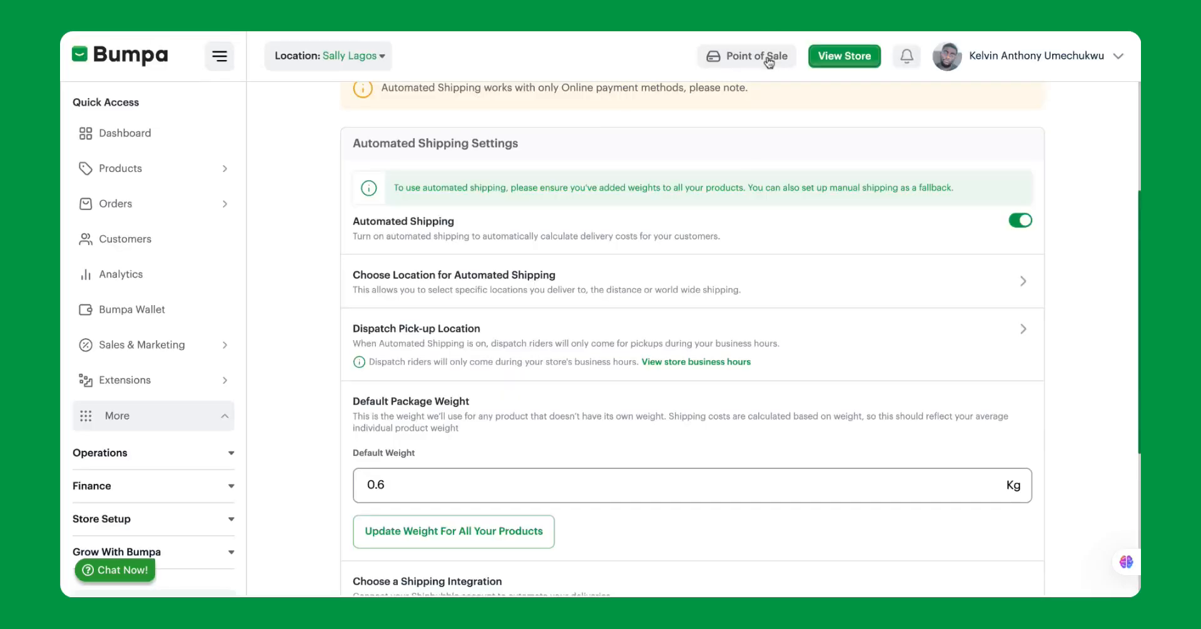
Go to the store's business hours page and choose 24/7 availability, reviewing the hours for each day.
click(684, 369)
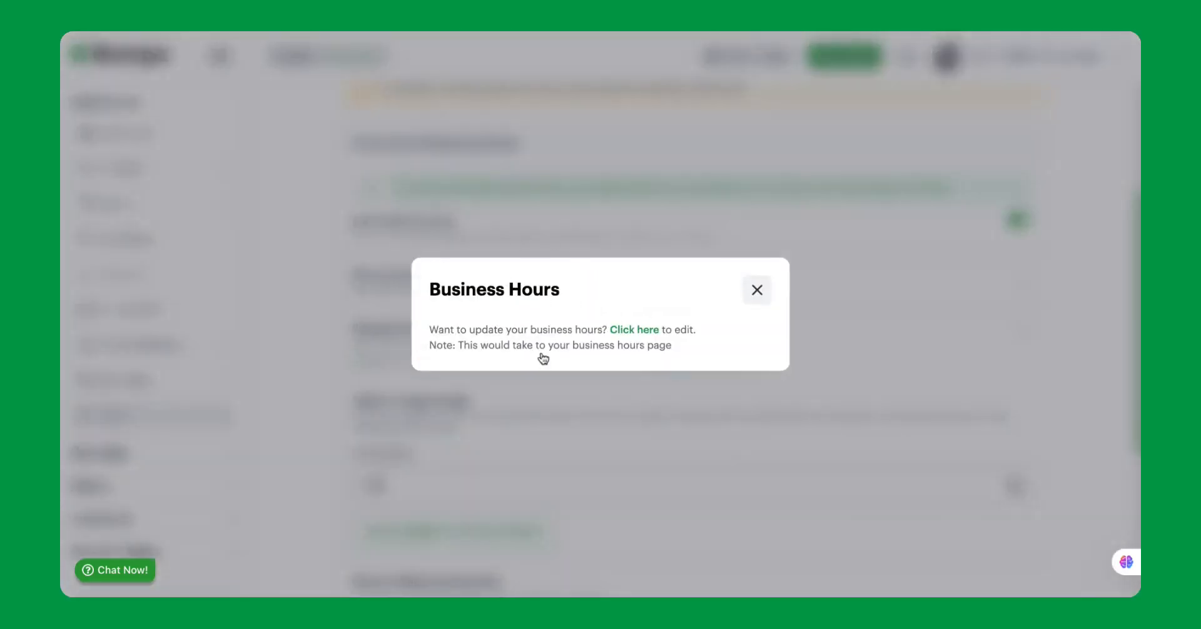
click(644, 330)
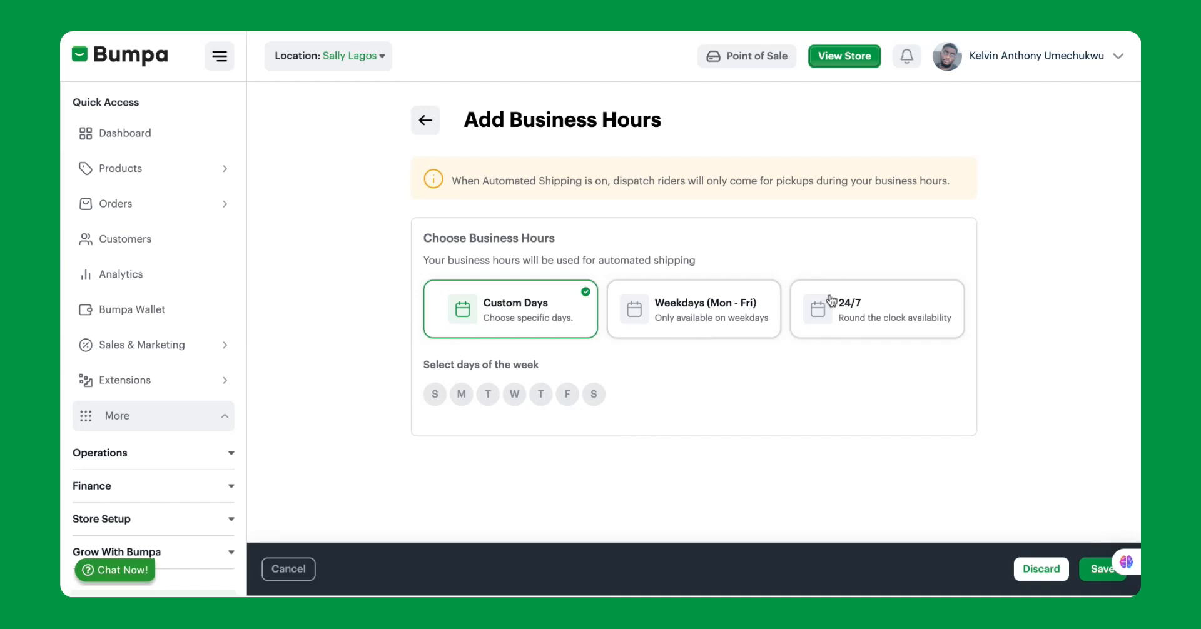
click(931, 313)
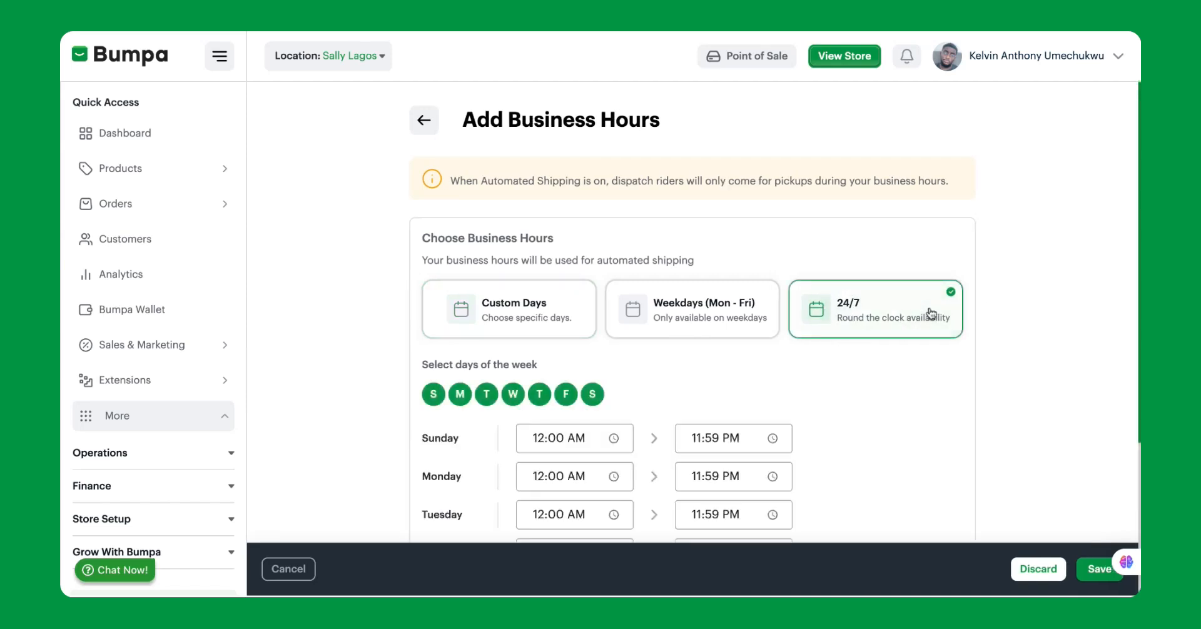
scroll(905, 364, down, 2)
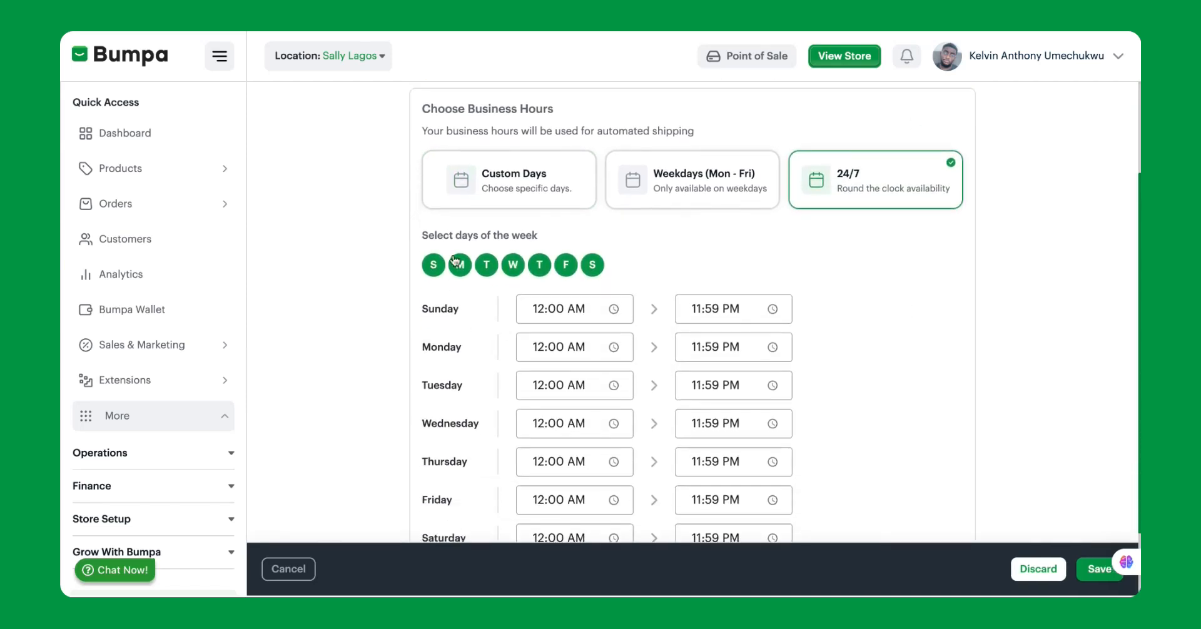
scroll(450, 415, down, 1)
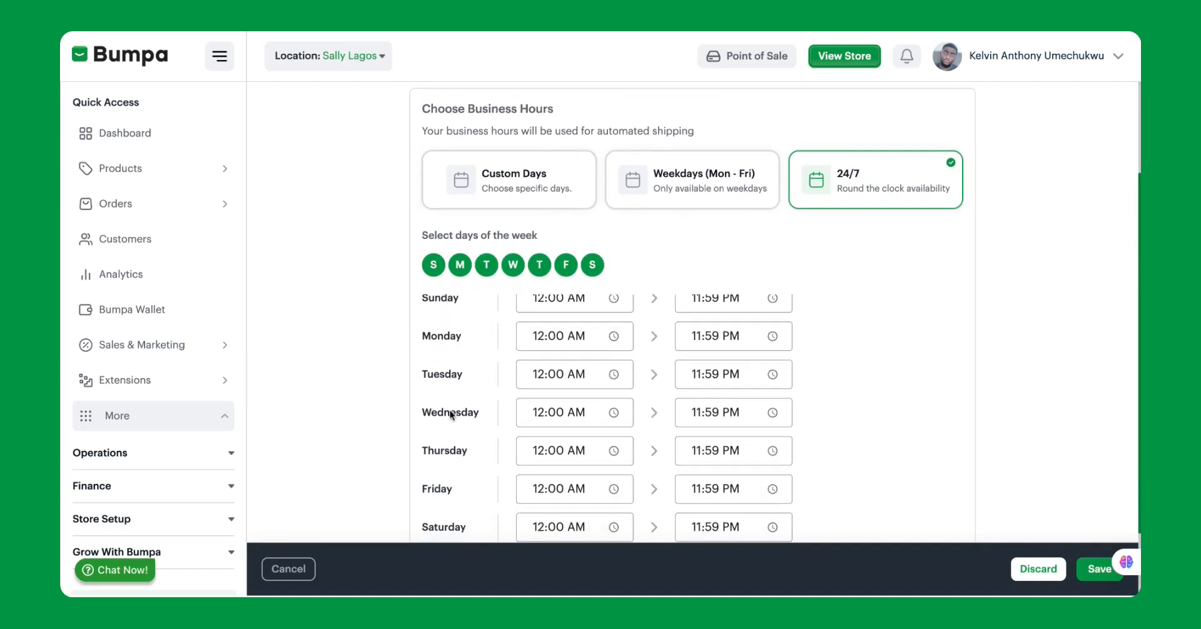
scroll(449, 415, down, 2)
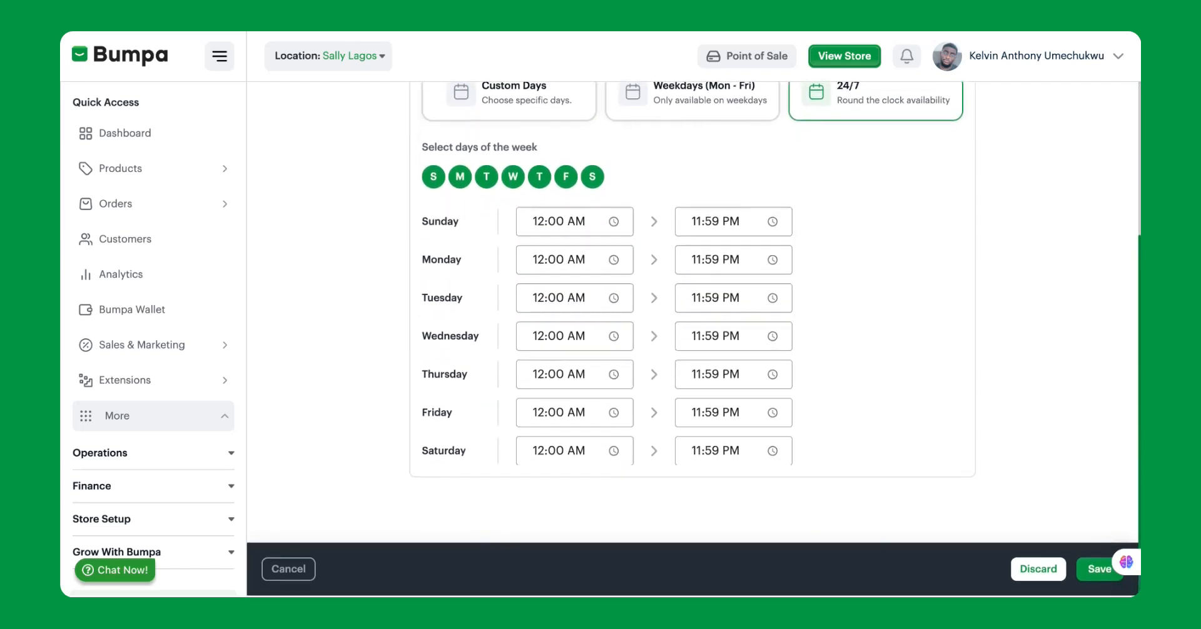
click(616, 223)
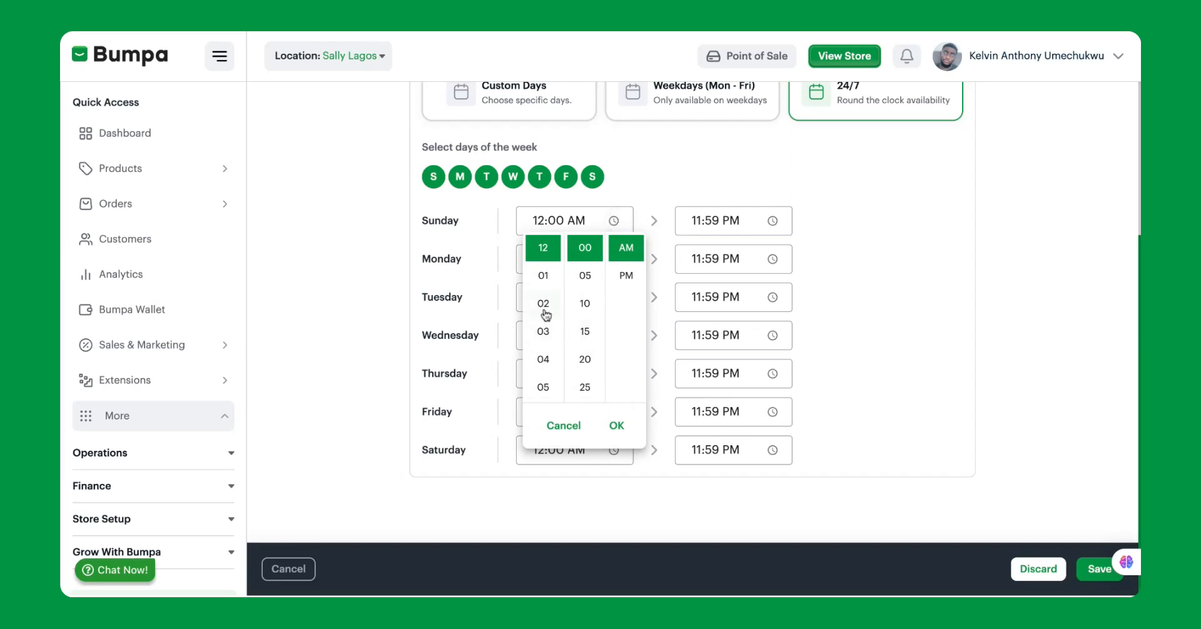
scroll(588, 329, down, 2)
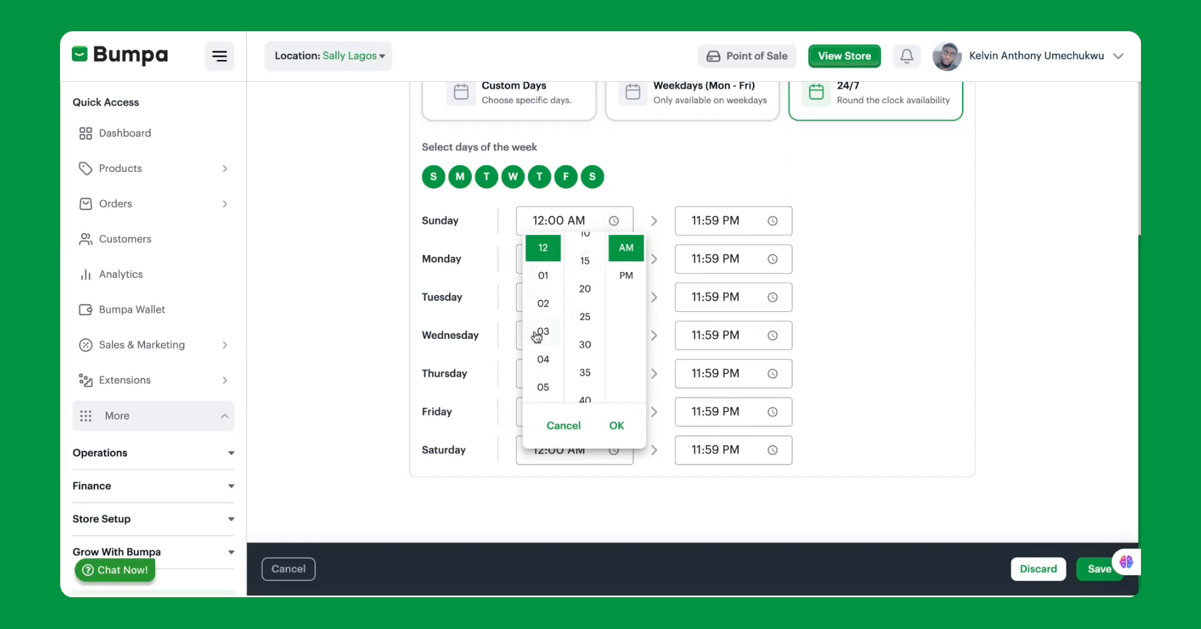
click(838, 275)
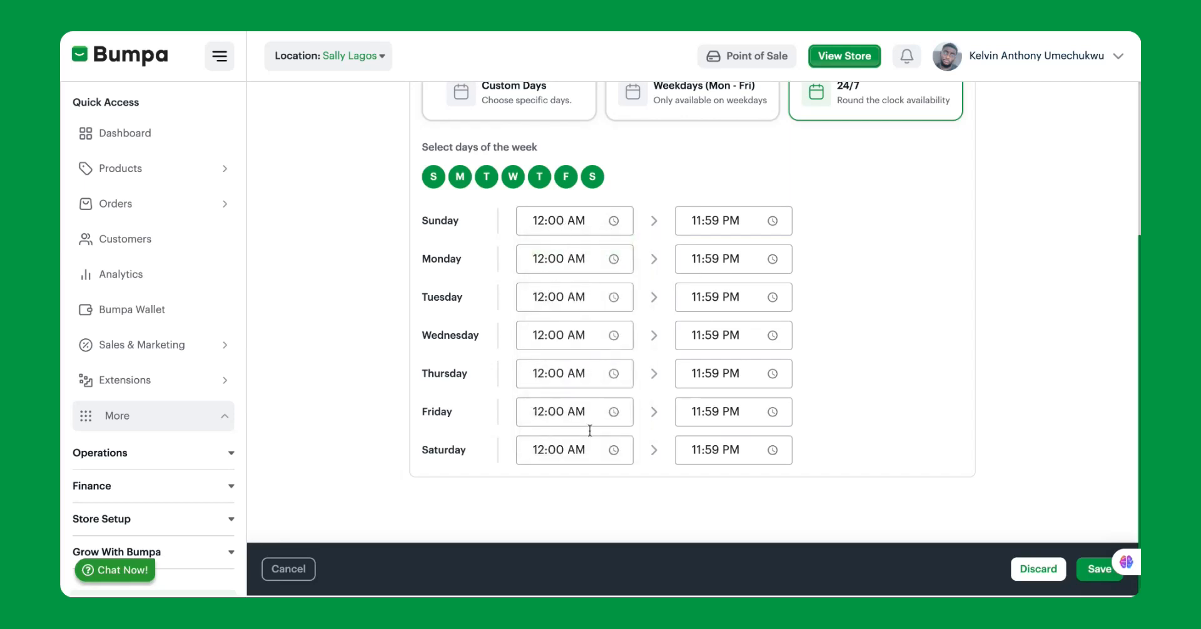
Set Sunday's business hours to run from 10:00 AM to 11:00 PM.
click(611, 229)
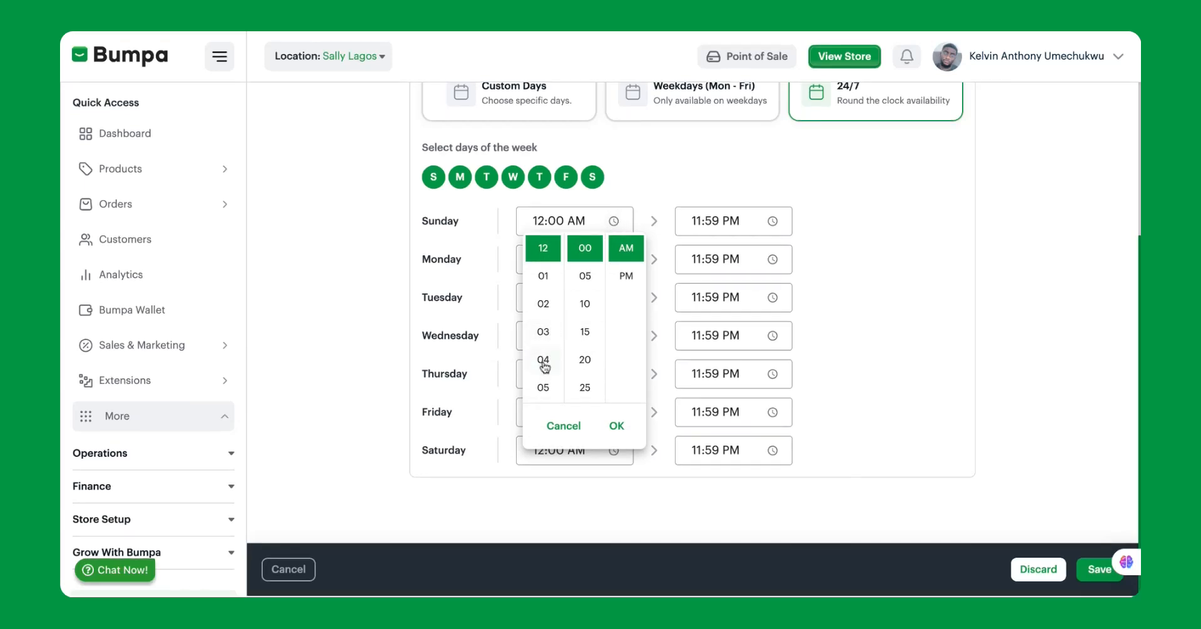
scroll(549, 325, down, 3)
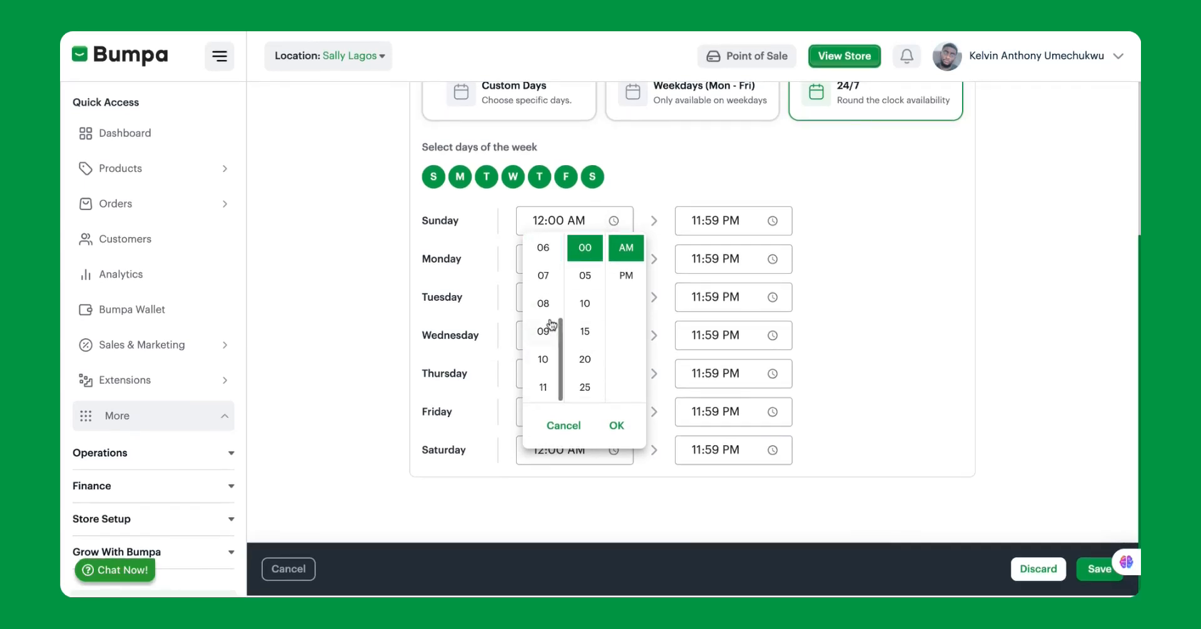
click(543, 359)
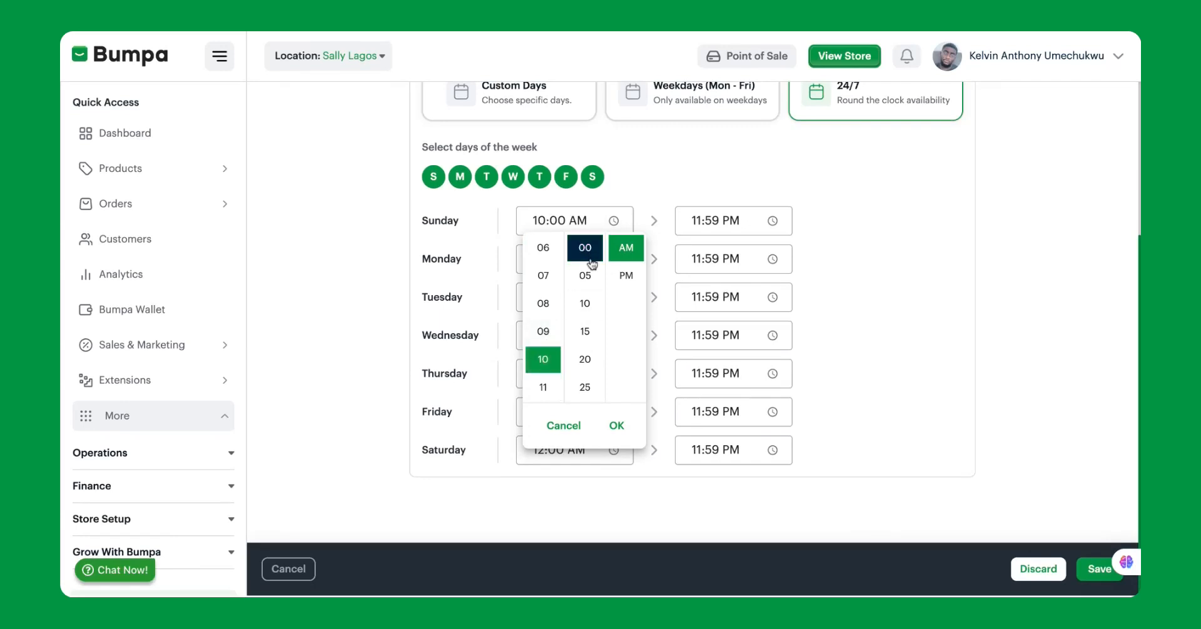
scroll(586, 347, down, 3)
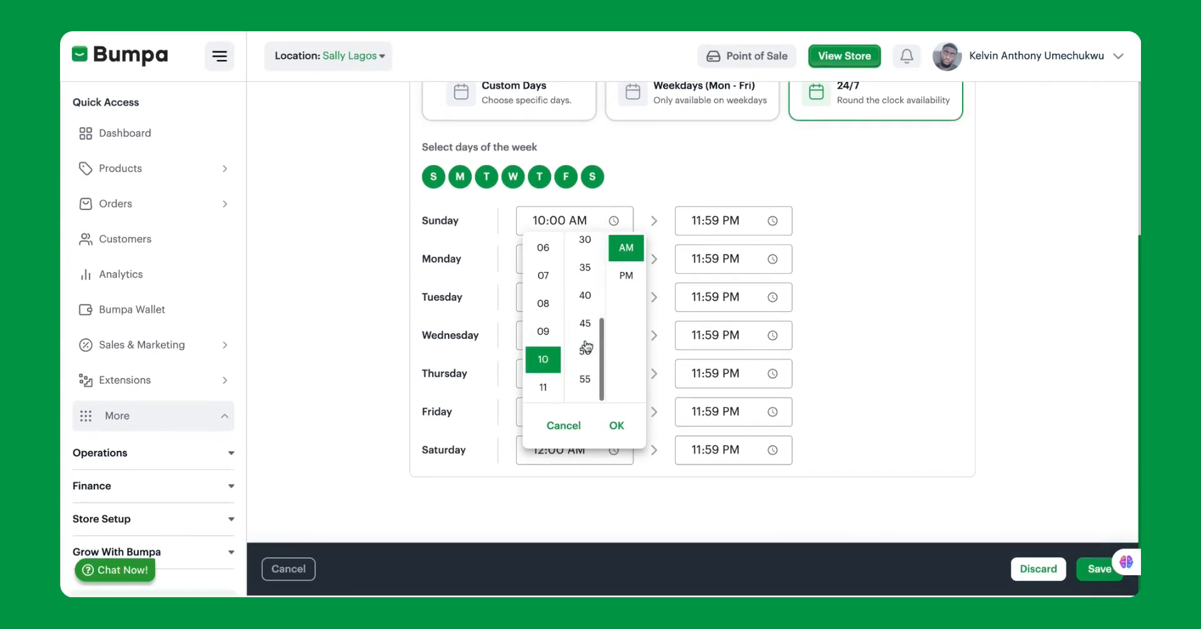
scroll(586, 348, up, 3)
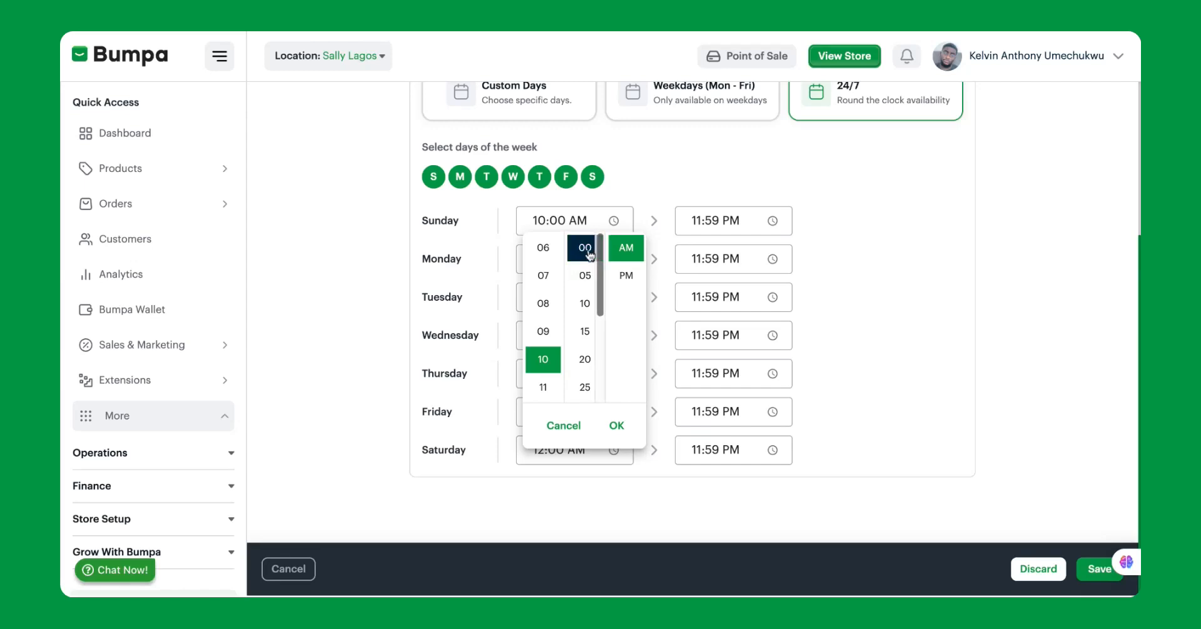
click(773, 225)
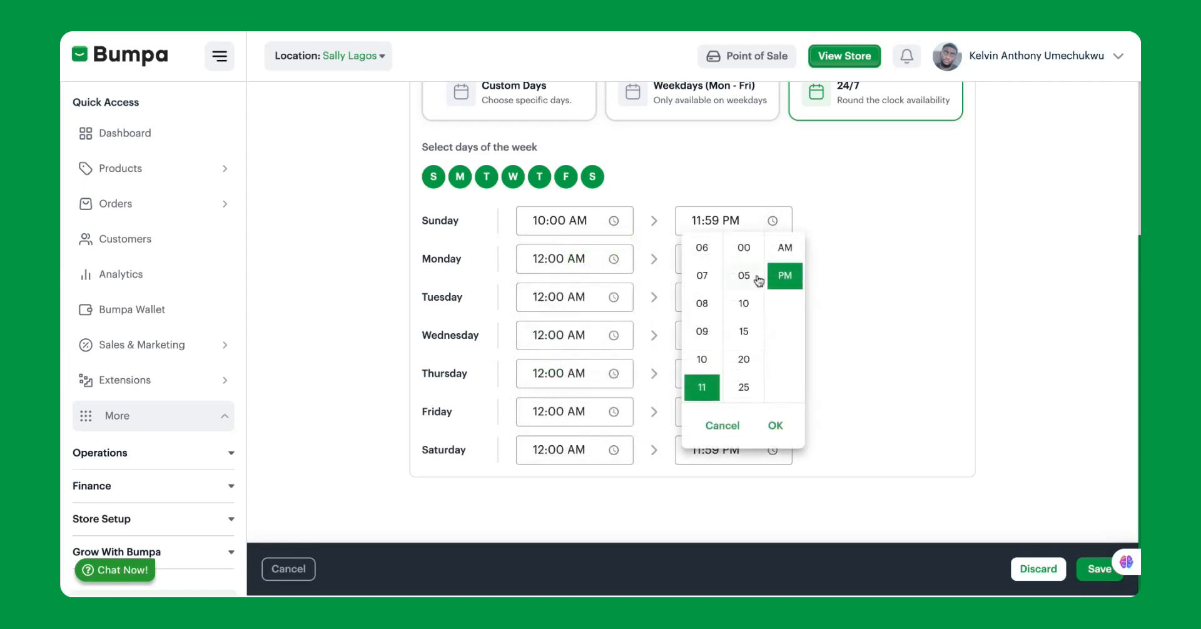
click(743, 248)
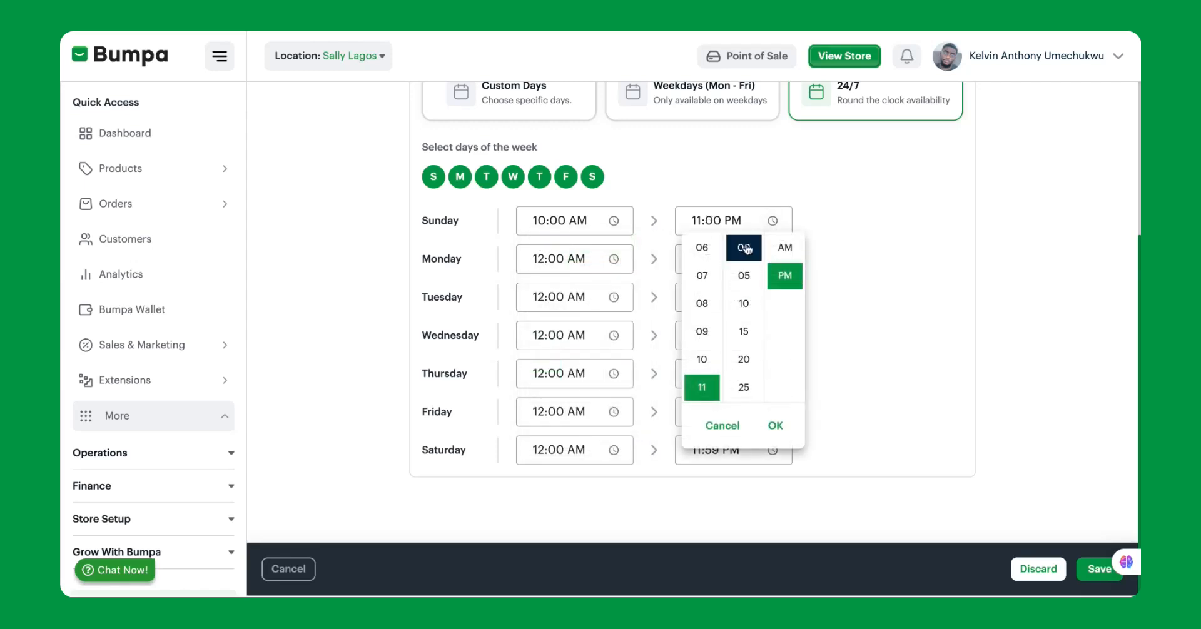
click(871, 265)
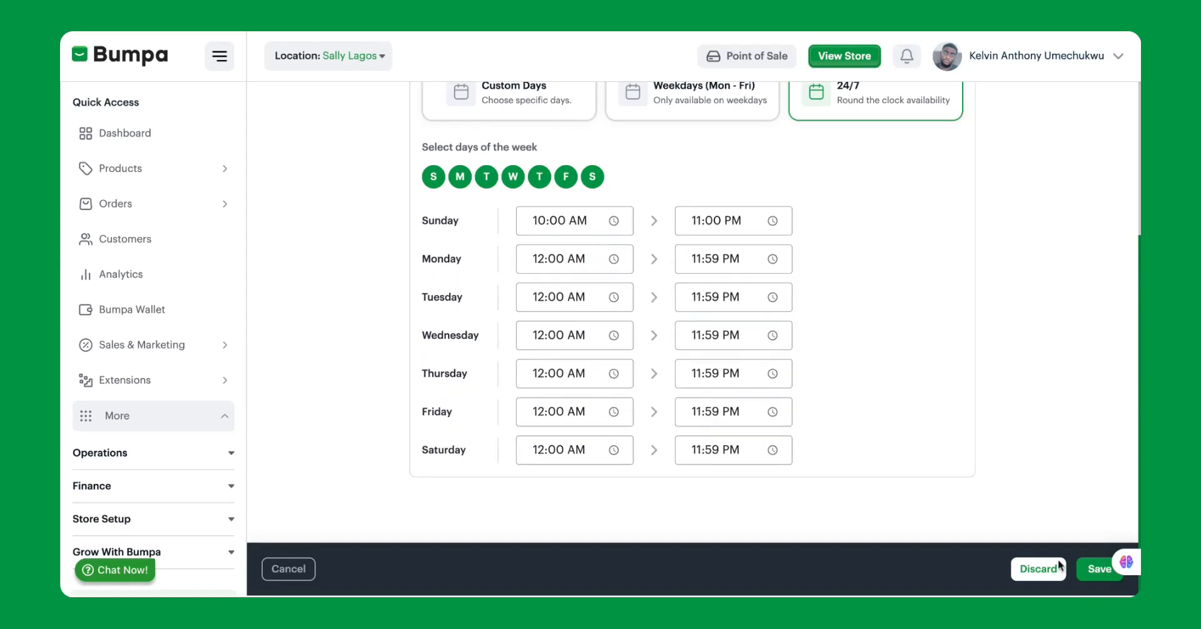
Switch the business hours to Weekdays (Mon - Fri) and set the Monday and Tuesday opening times to 08:05 AM.
scroll(799, 393, up, 3)
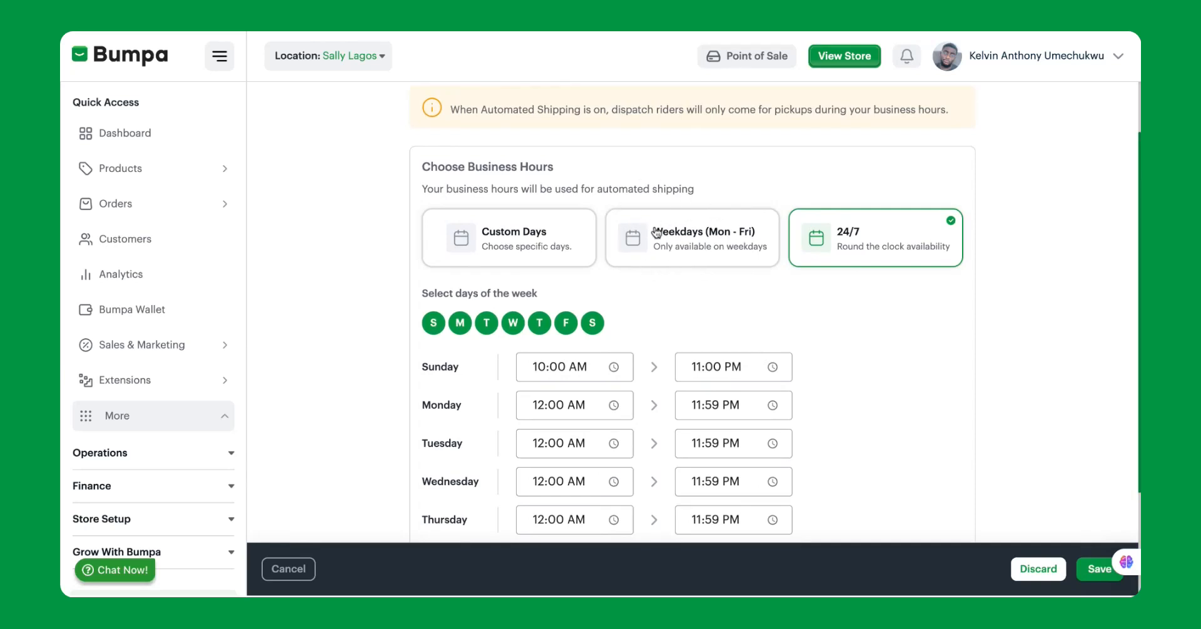
click(661, 248)
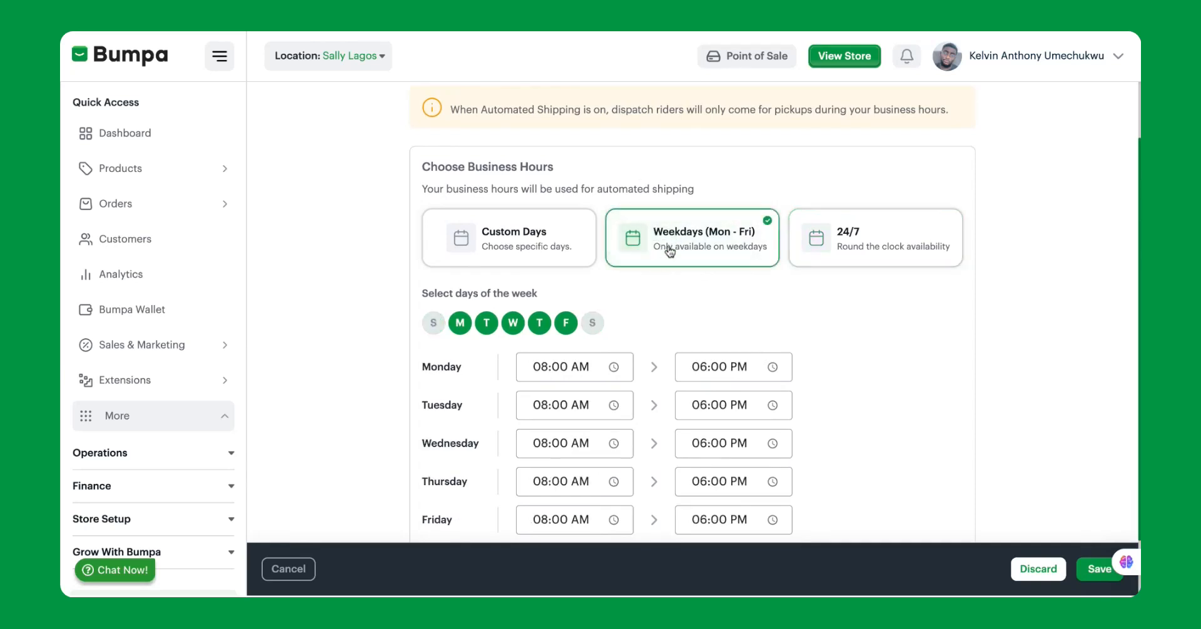
scroll(652, 413, down, 2)
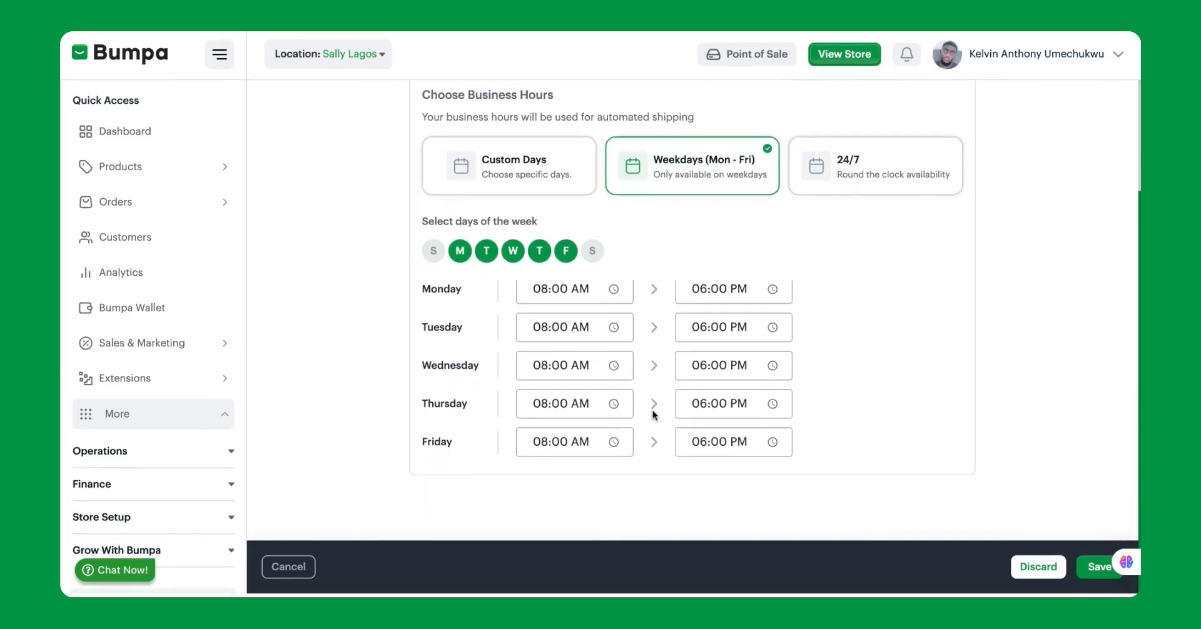
click(614, 299)
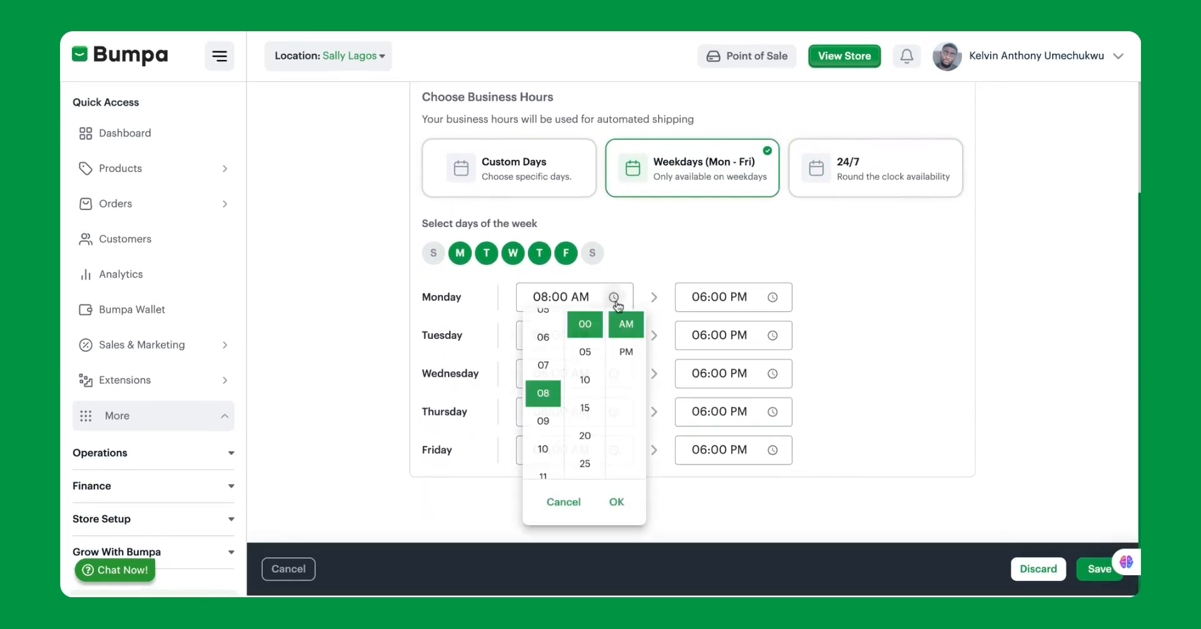
click(586, 356)
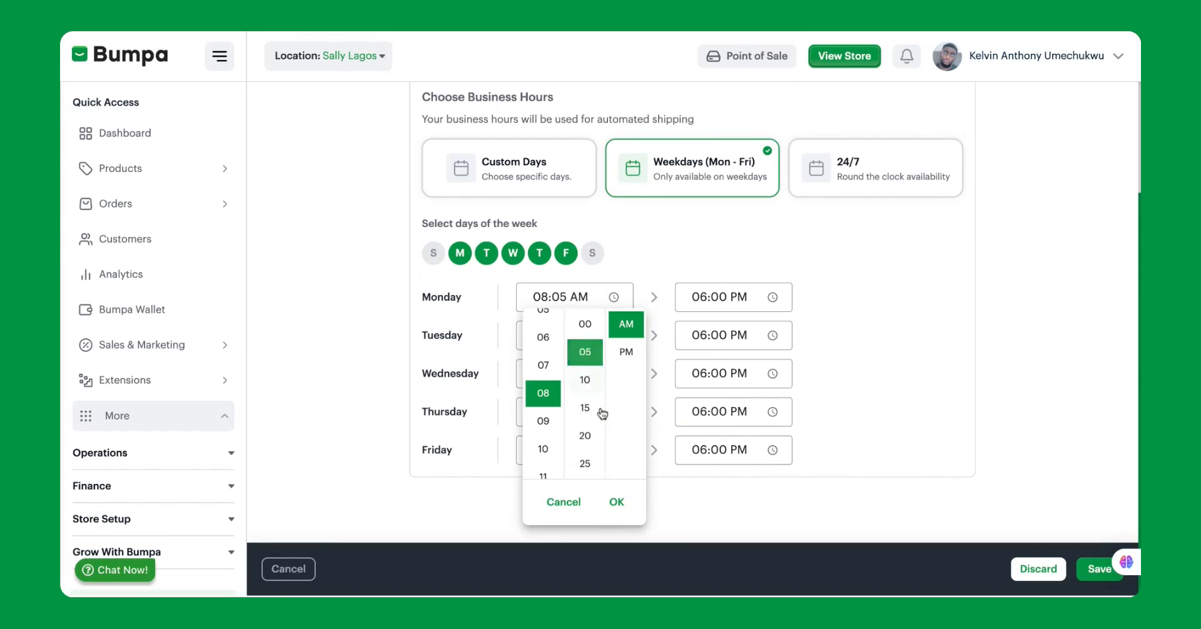
click(617, 501)
click(613, 341)
click(585, 390)
click(617, 541)
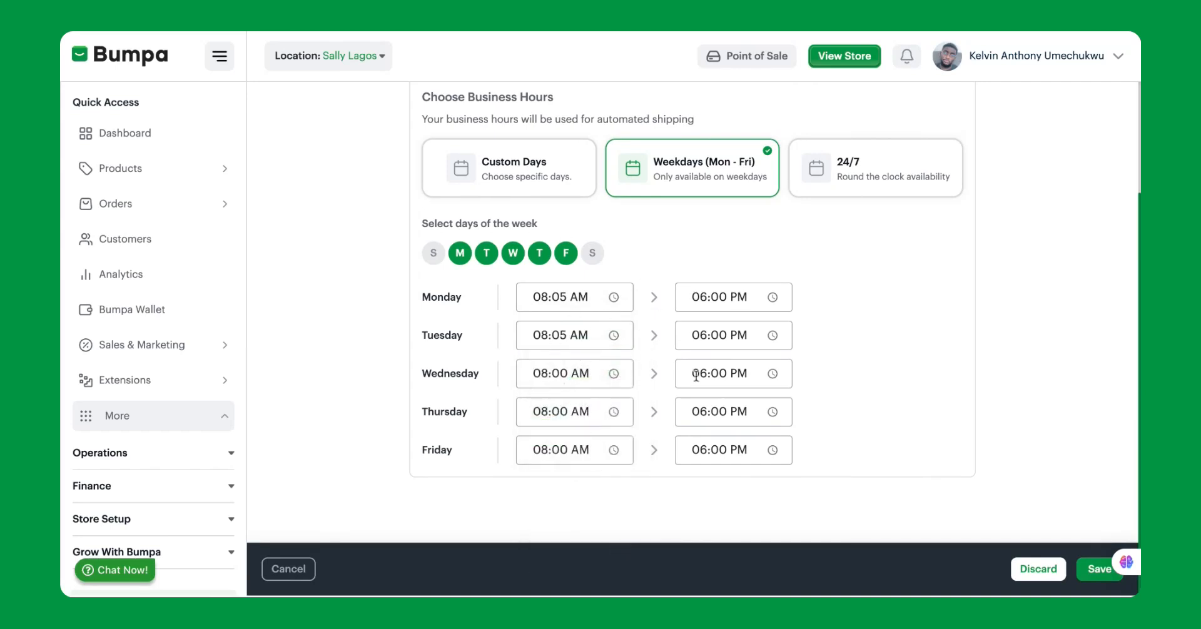
Switch the business hours to Custom Days and select Tuesday and Thursday.
scroll(578, 276, up, 1)
click(543, 190)
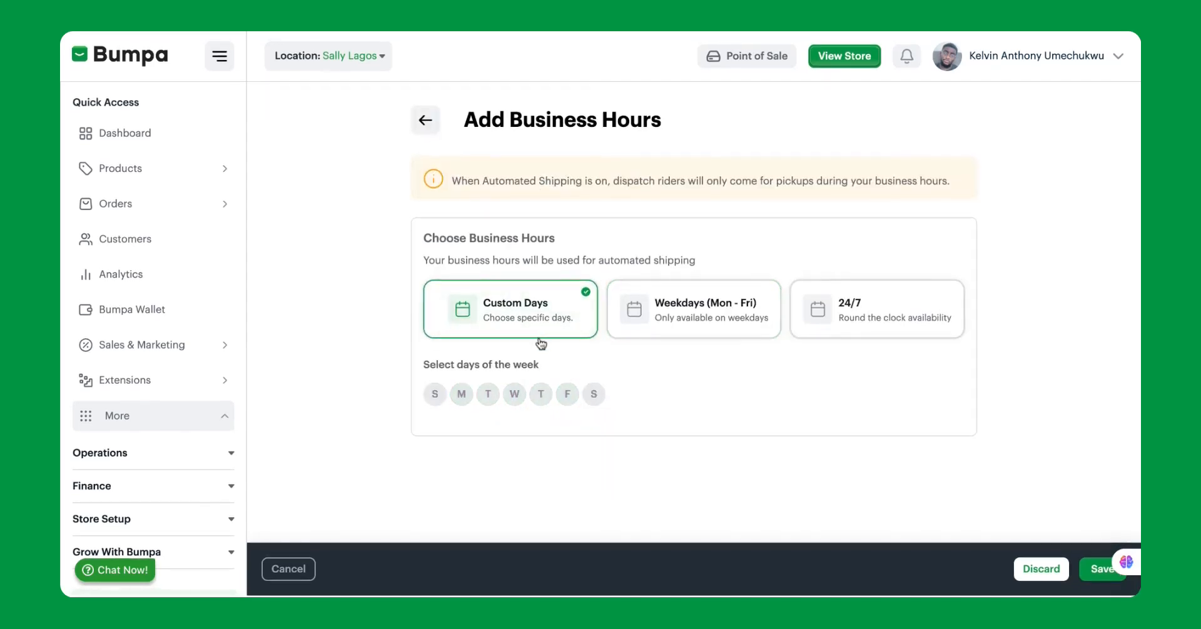
click(489, 396)
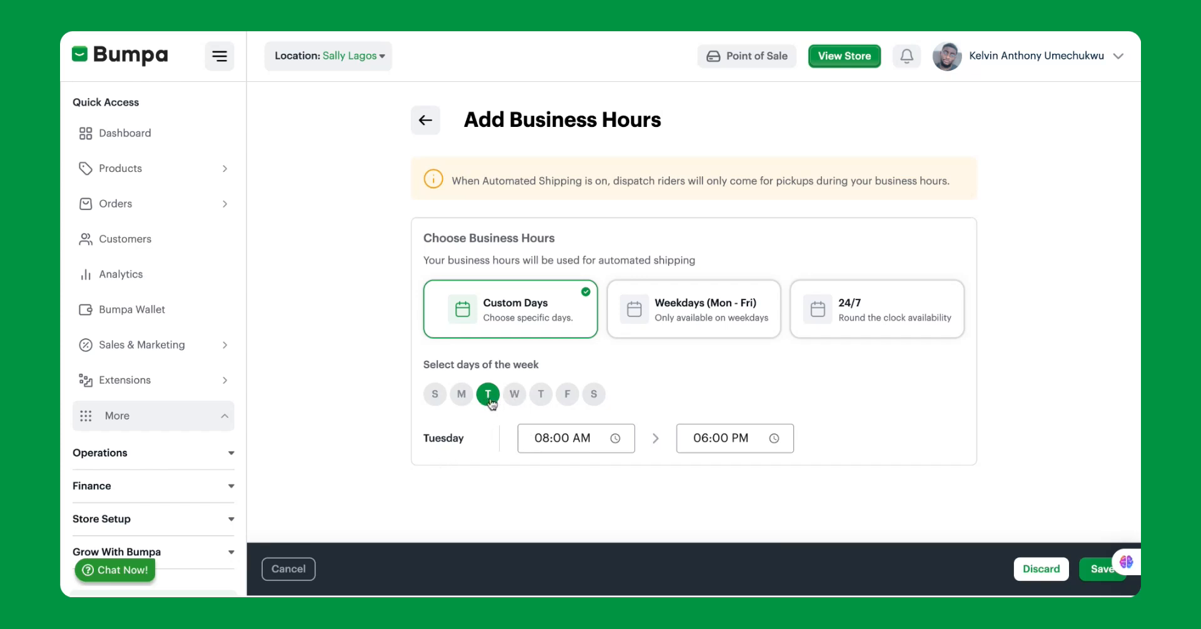
click(542, 401)
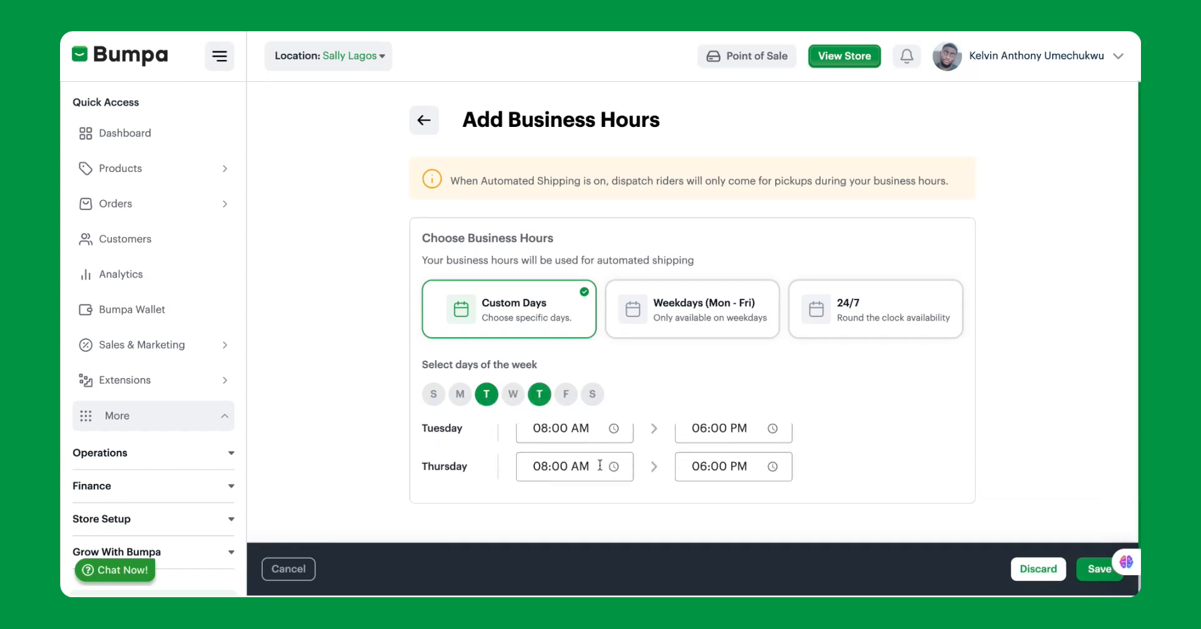
Set Tuesday's opening time to 10:20 AM and save the business hours.
click(613, 440)
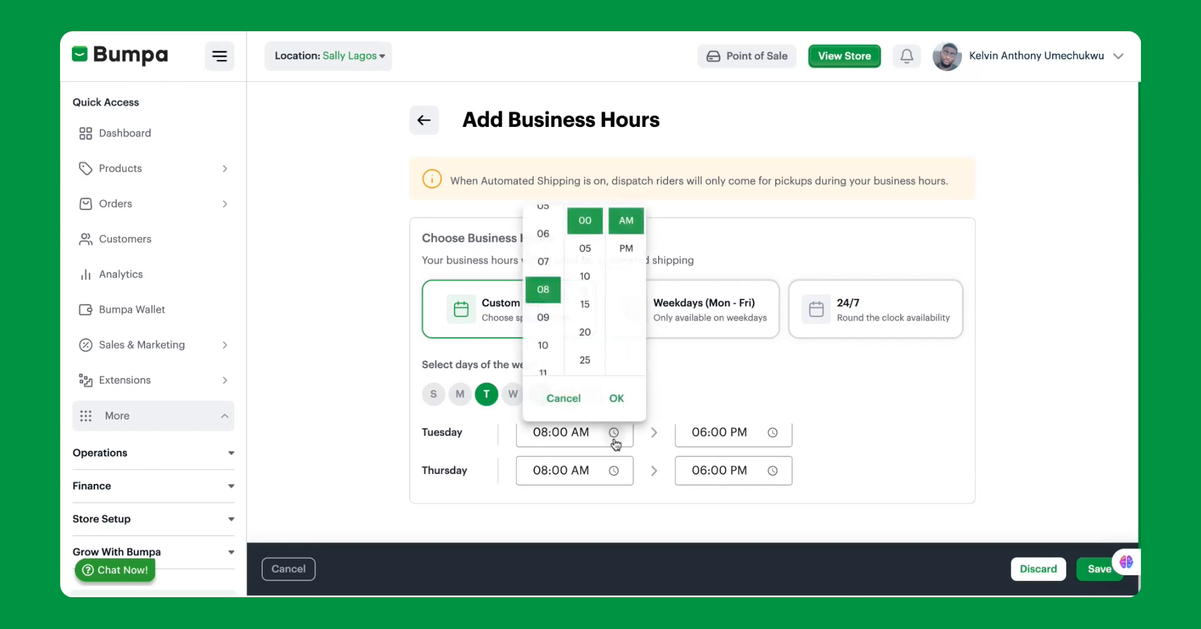
click(585, 331)
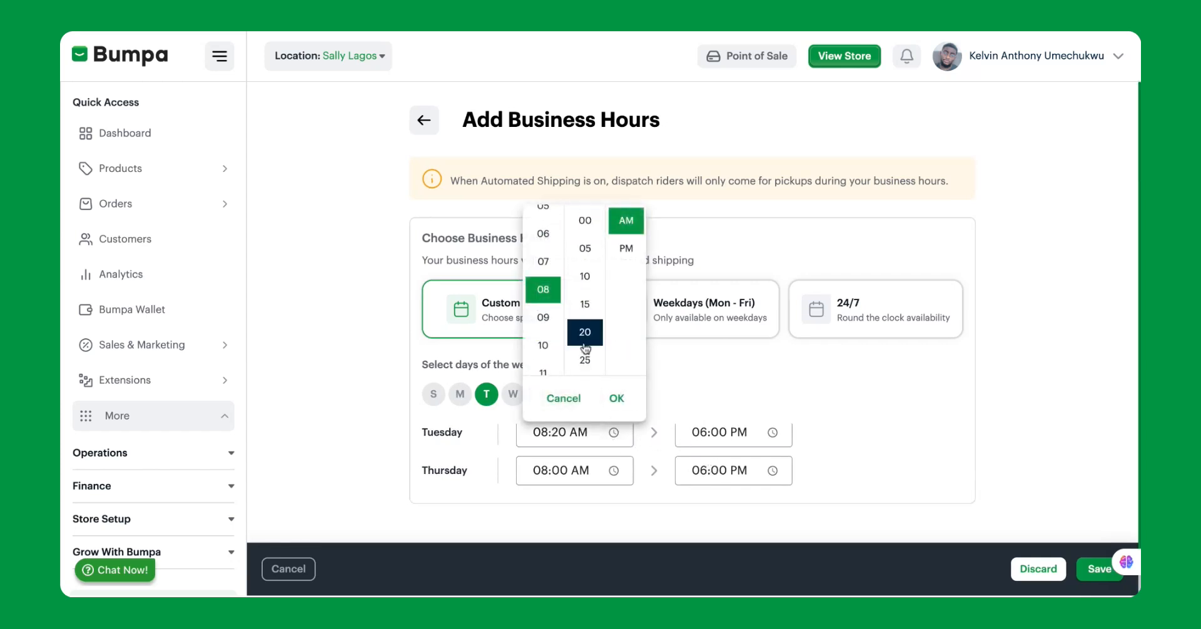
click(548, 348)
click(812, 467)
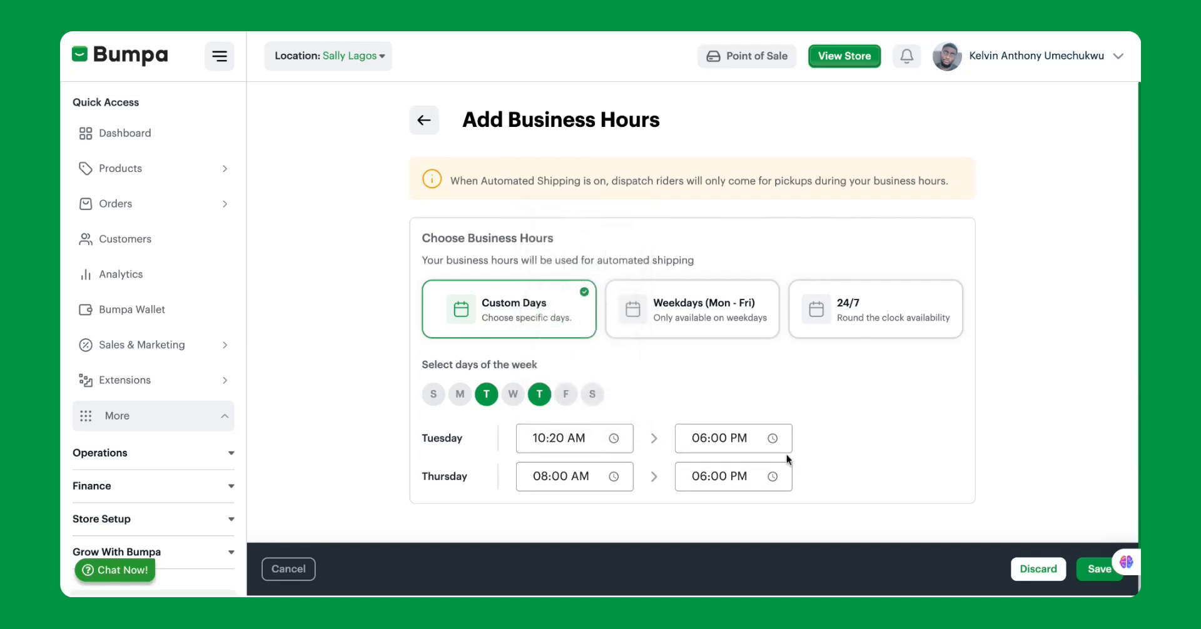
click(1083, 573)
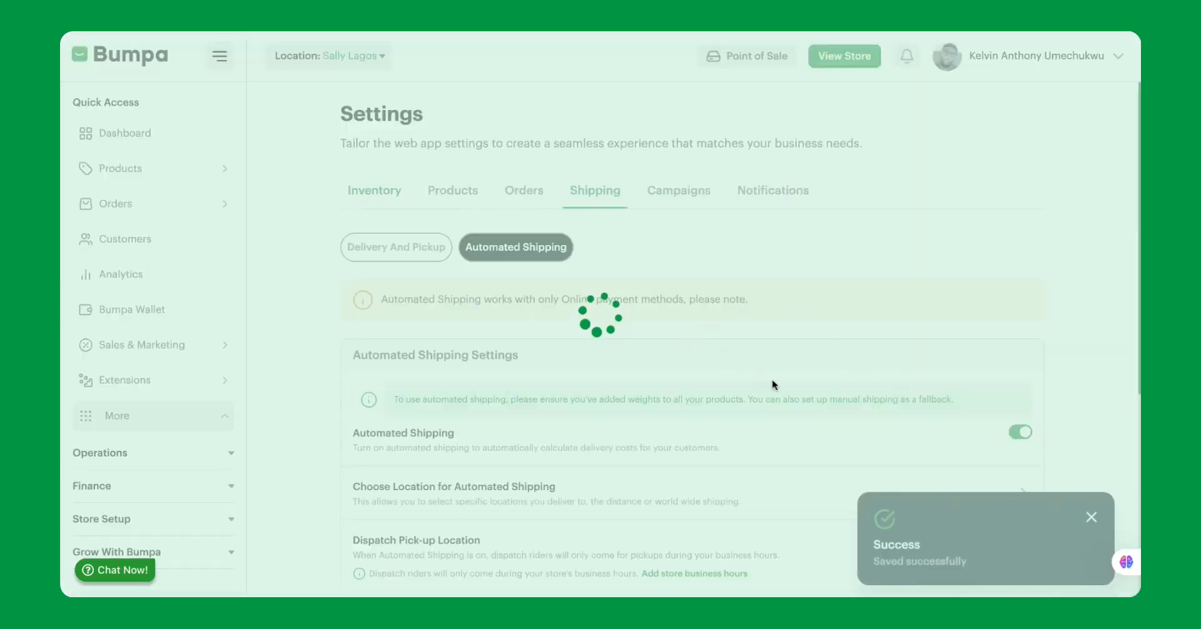
Set the default package weight to 1.0 kg, and open the weight update for all products but cancel it.
scroll(576, 381, down, 3)
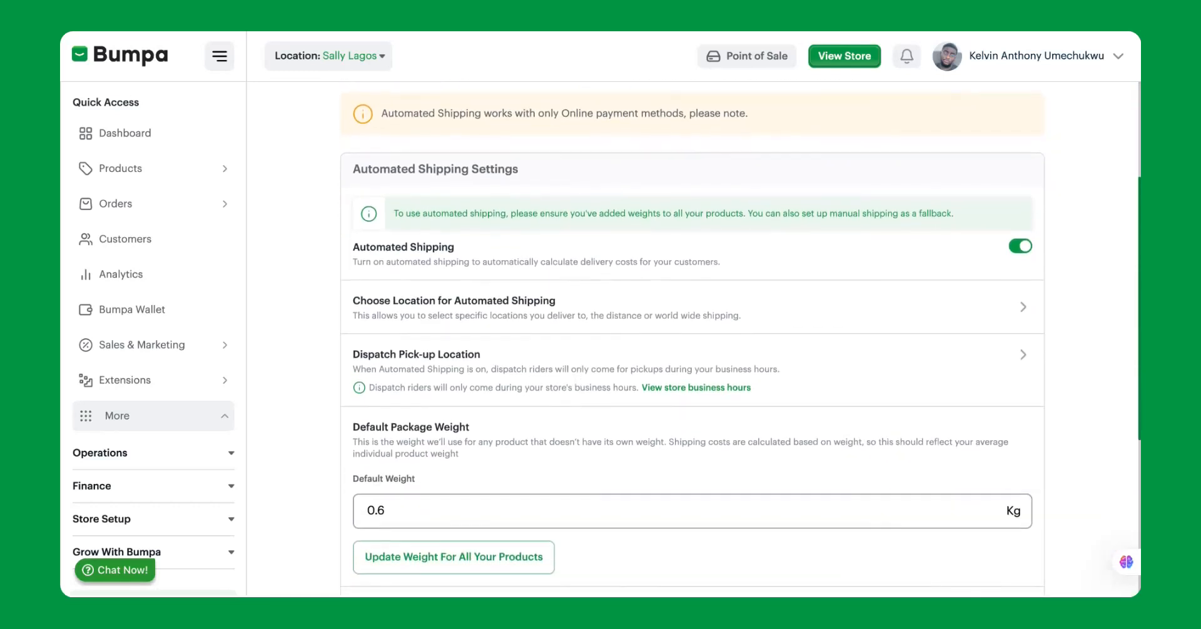
scroll(360, 264, down, 3)
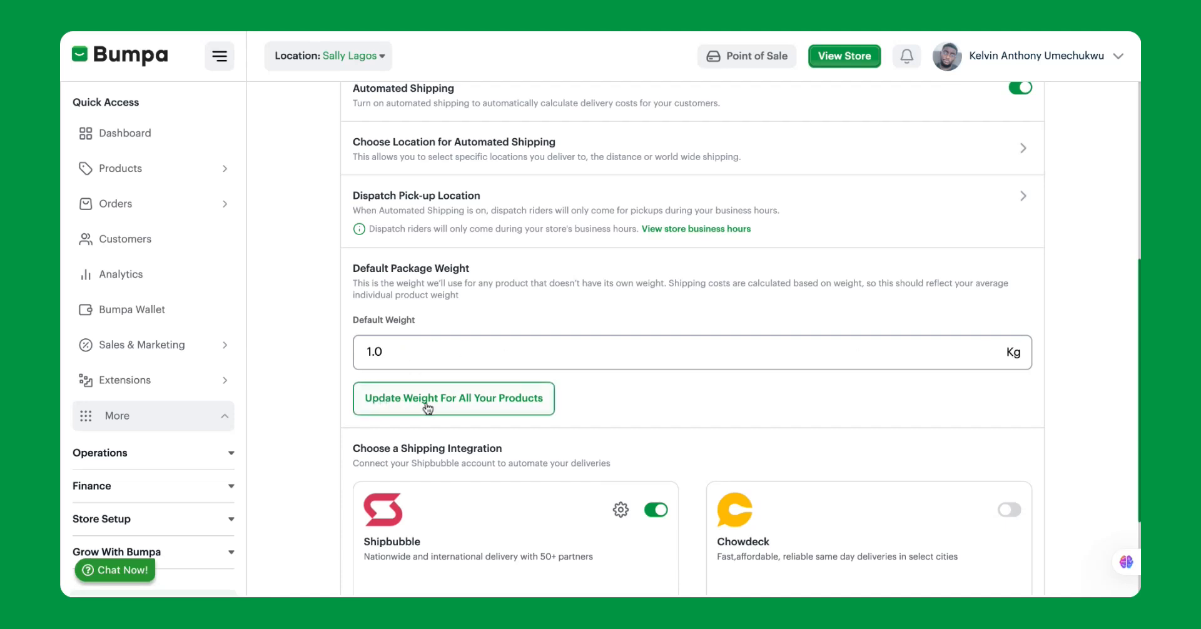
click(472, 408)
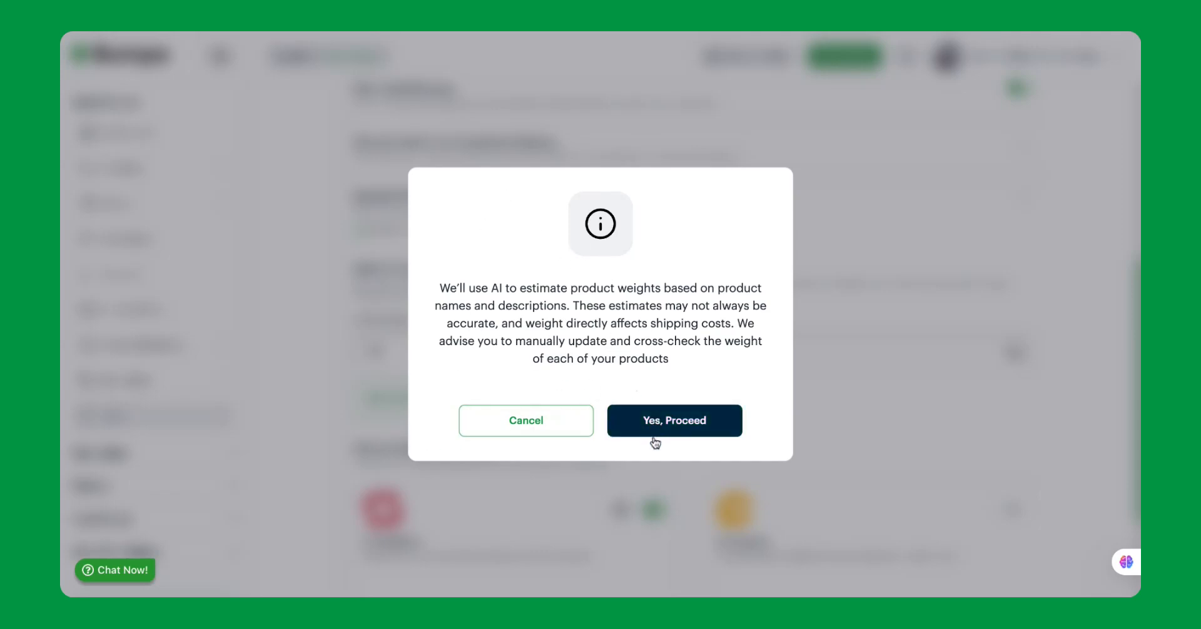
click(519, 419)
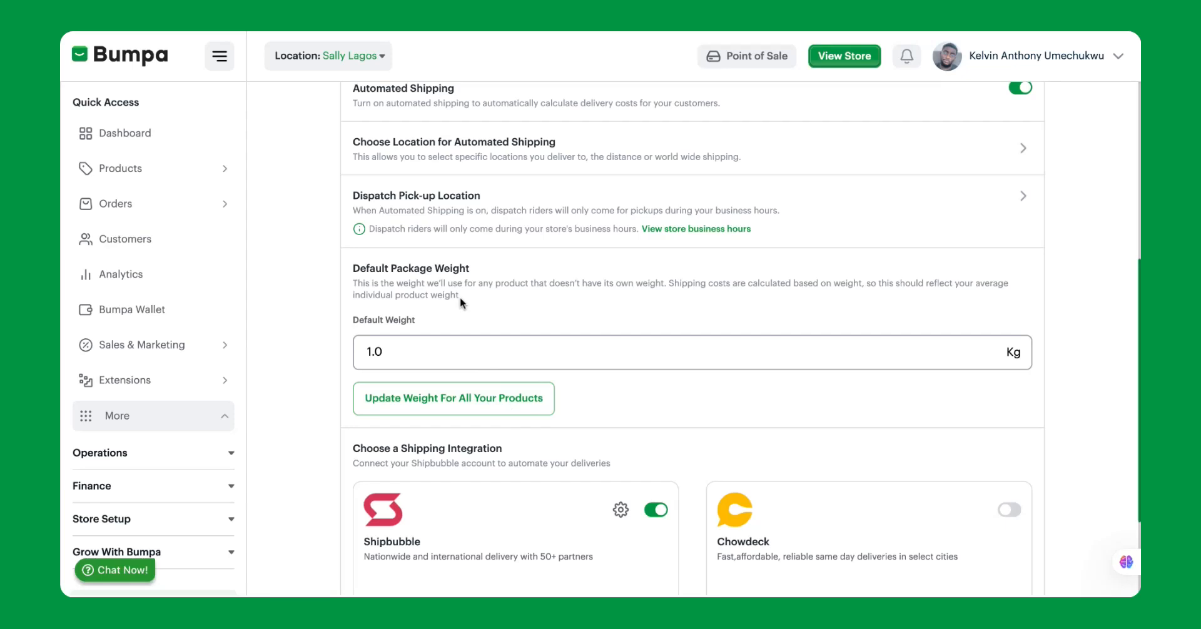
Save the automated shipping settings.
scroll(448, 377, down, 5)
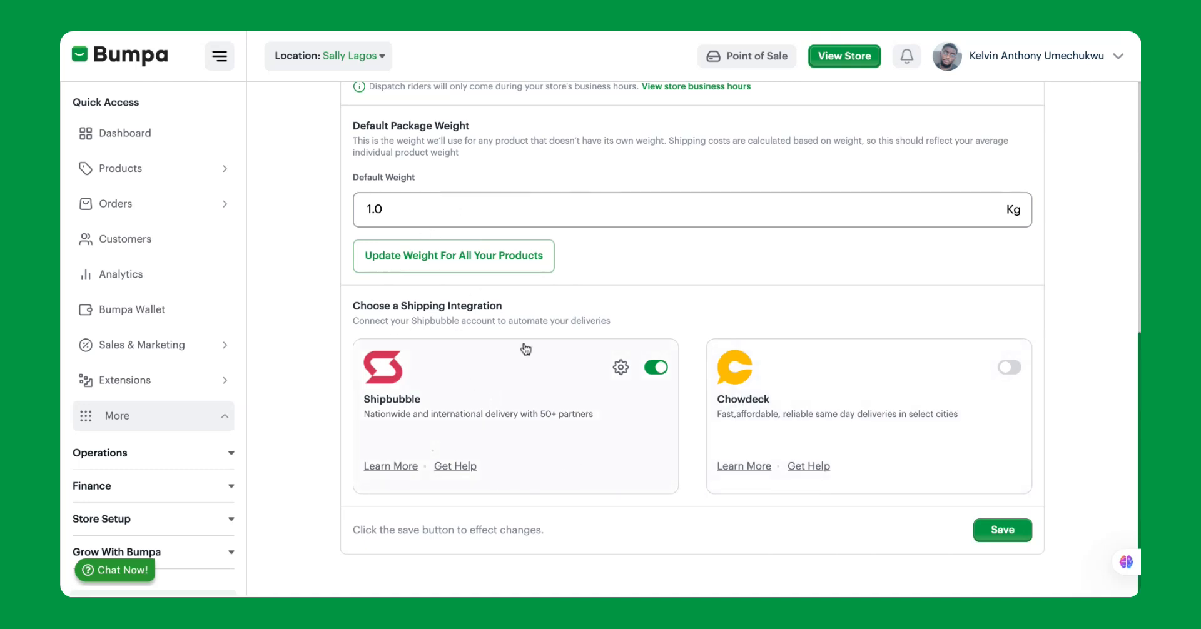
click(1000, 531)
scroll(828, 269, up, 10)
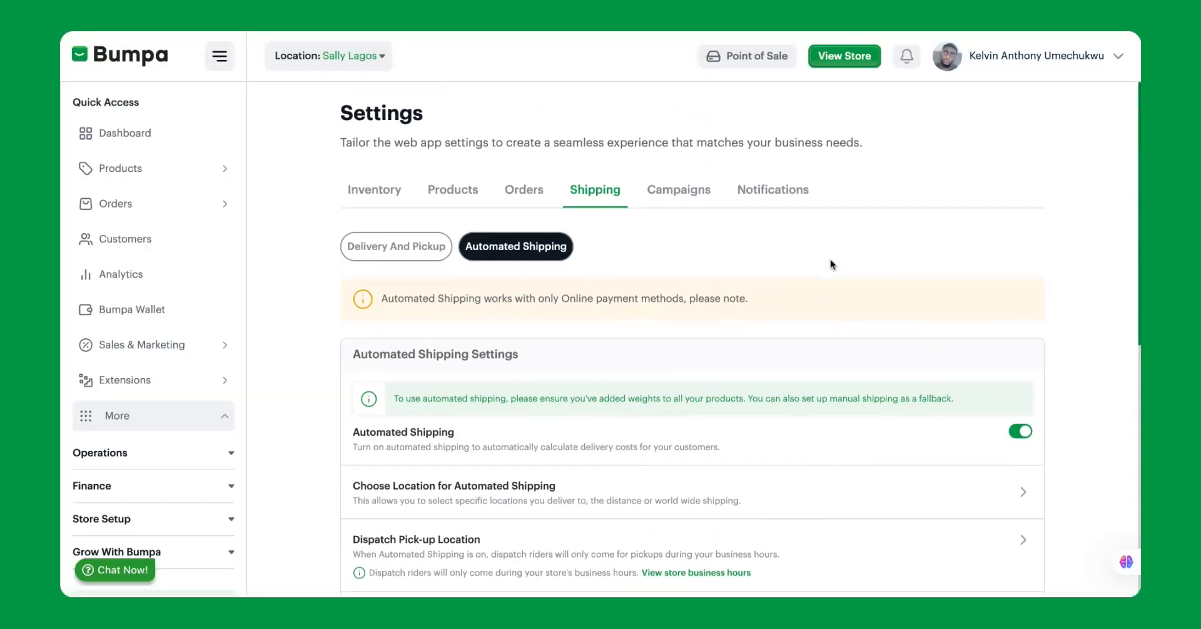
scroll(832, 264, down, 8)
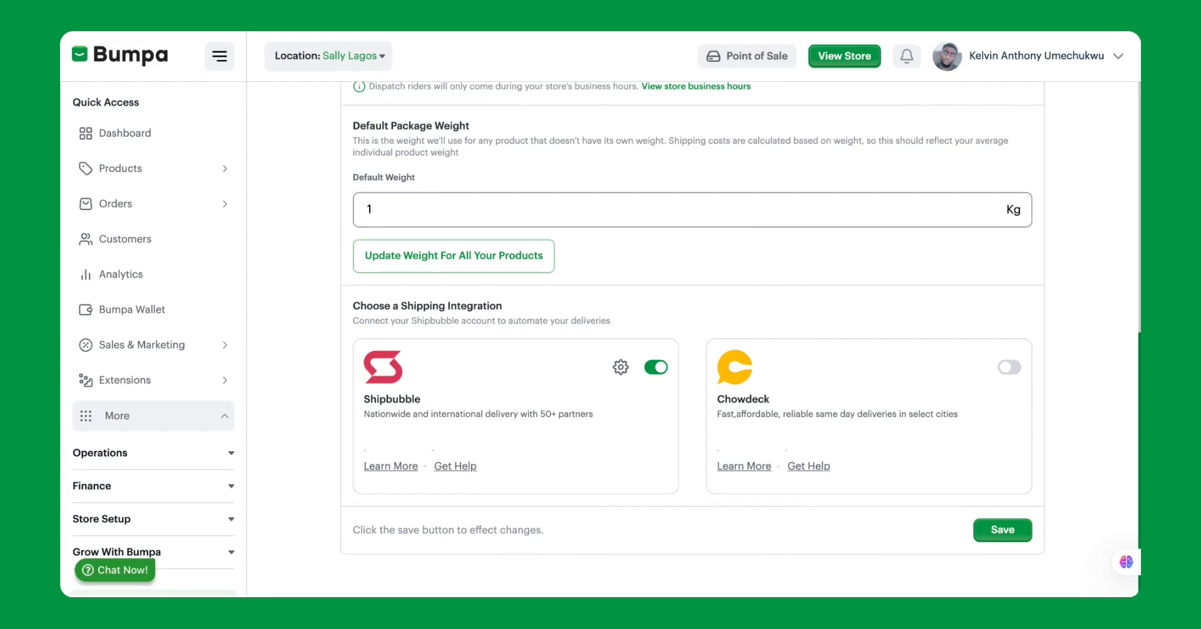
scroll(693, 317, up, 1)
scroll(692, 338, up, 7)
scroll(693, 338, down, 1)
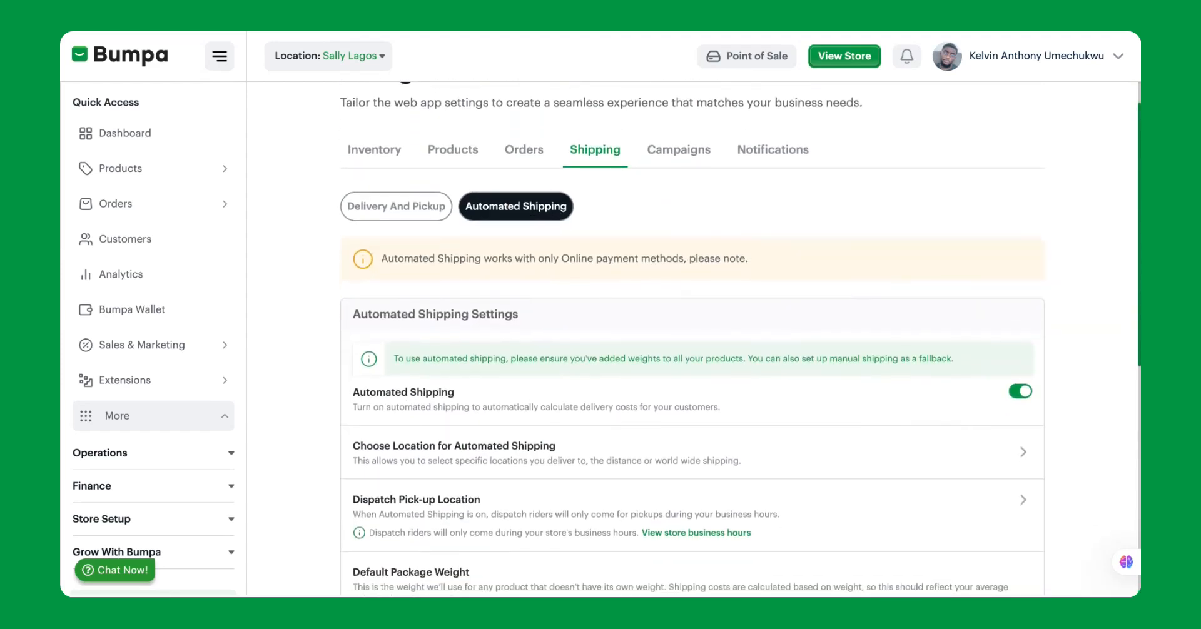